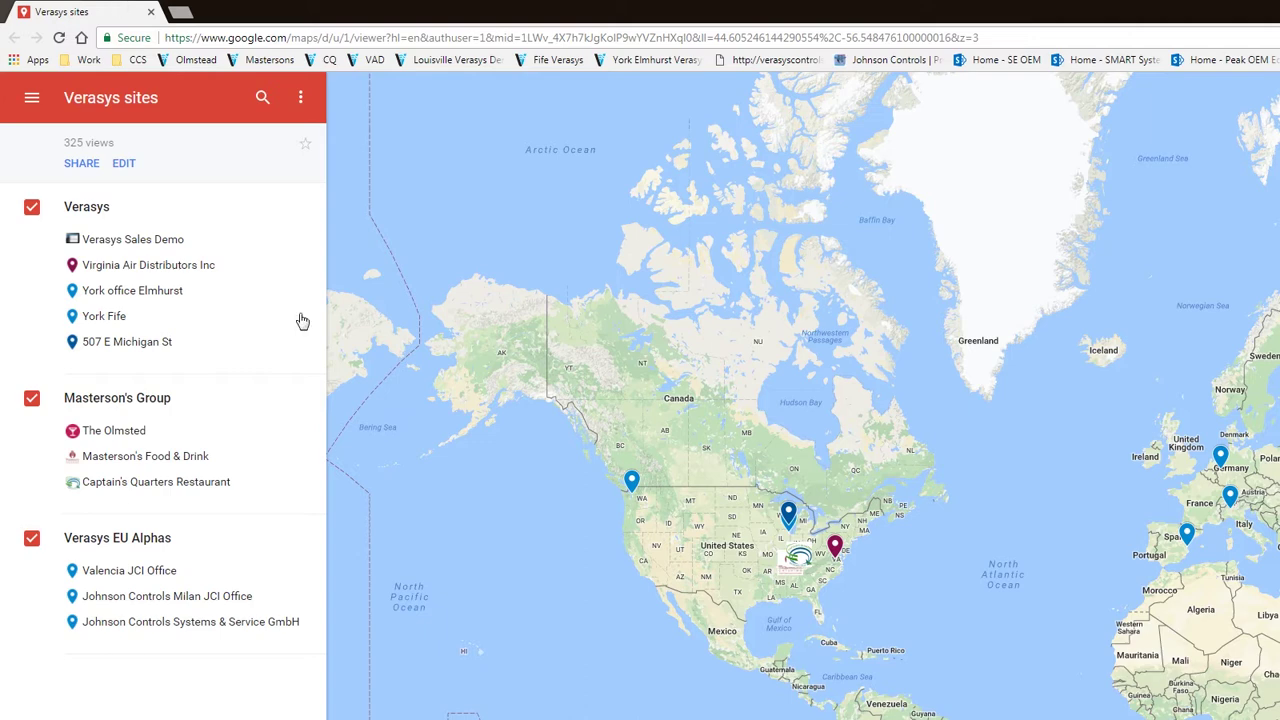
Open the Virginia Air Distributors Inc site from the Verasys sites map and proceed past the browser's privacy warning
left_click(193, 275)
left_click(193, 275)
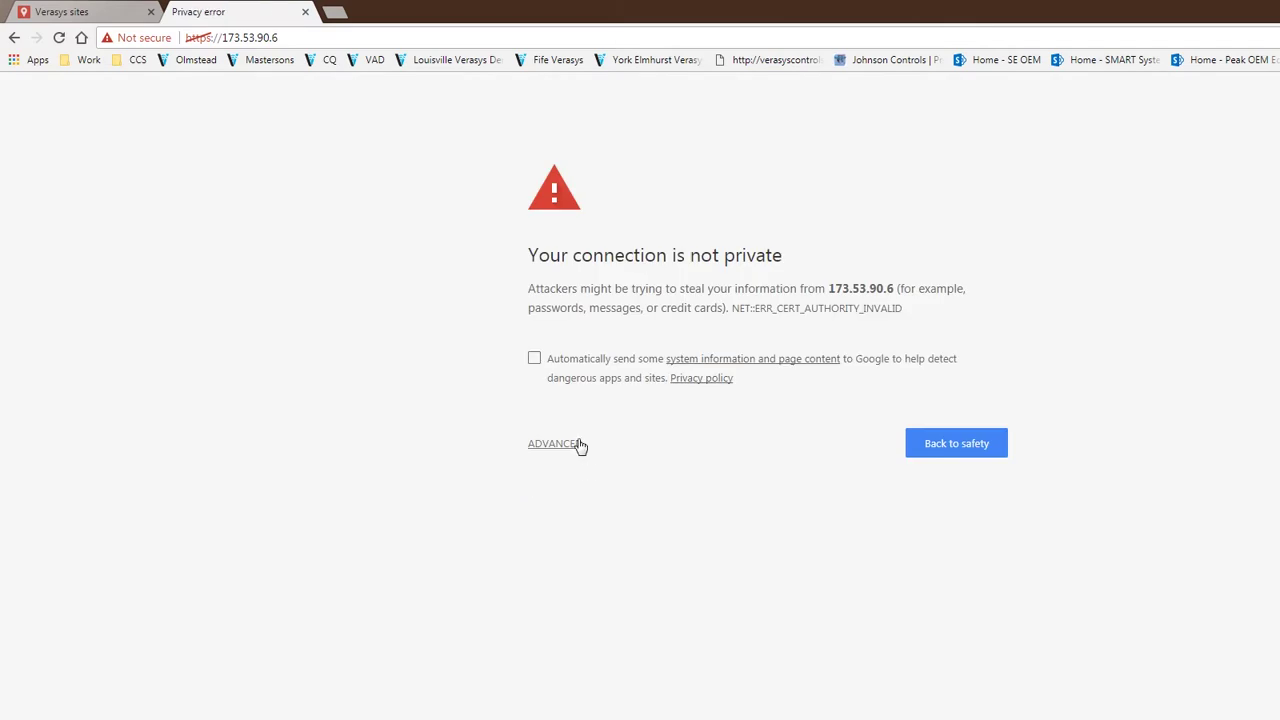
left_click(575, 446)
left_click(616, 581)
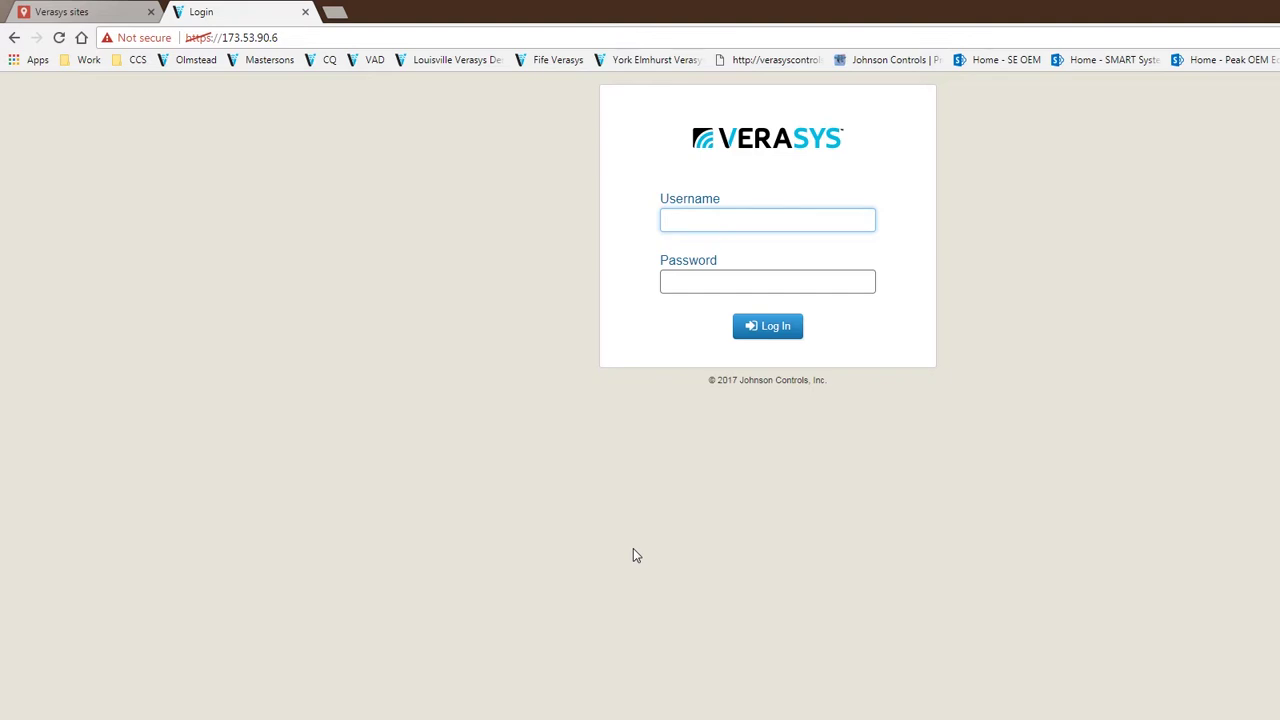
Log in to the Verasys site by entering the account username and password
type("ham")
key("Tab")
type("********")
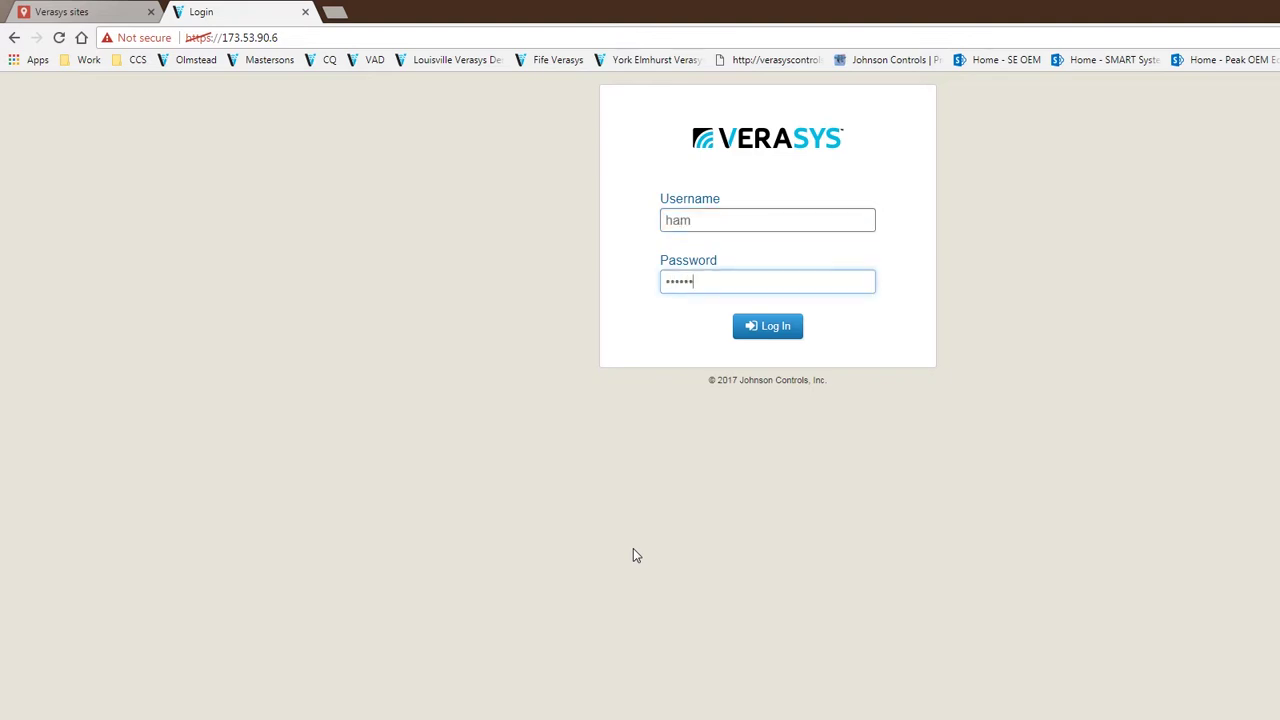
key("Return")
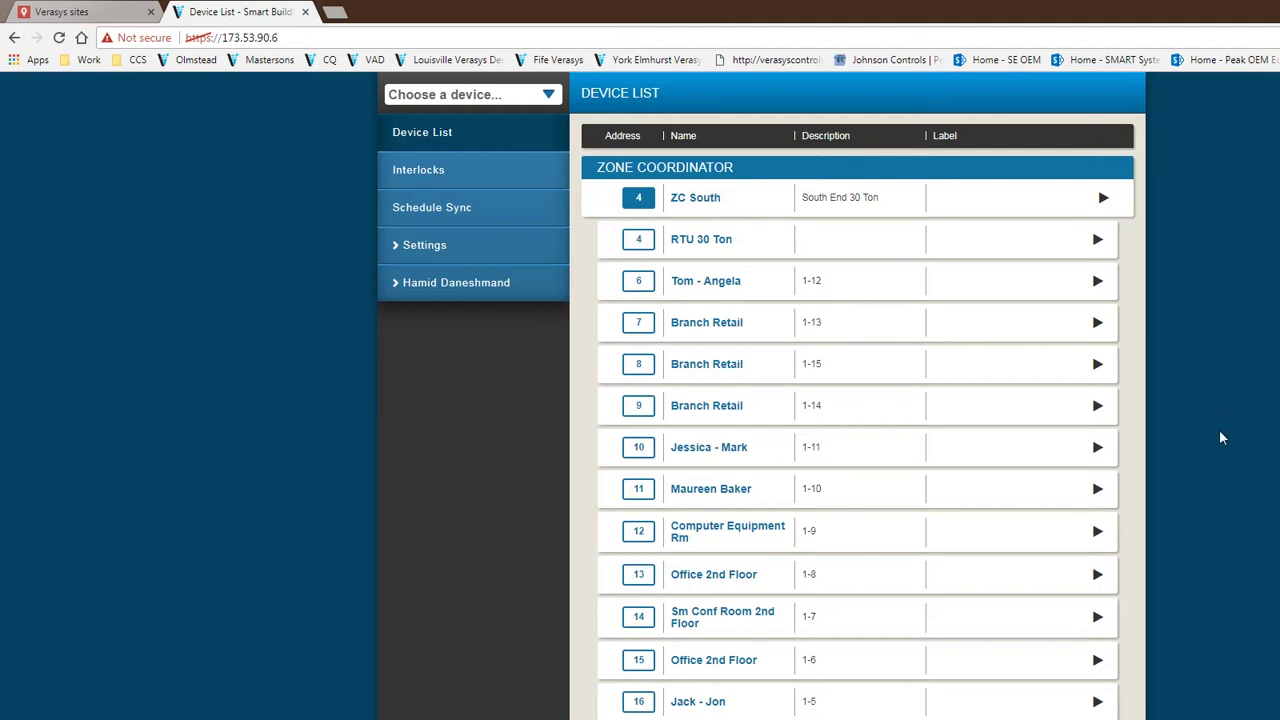
Examine the devices listed under the ZC South and ZC North zone coordinators in the device list
scroll(1219, 437, "down", 4)
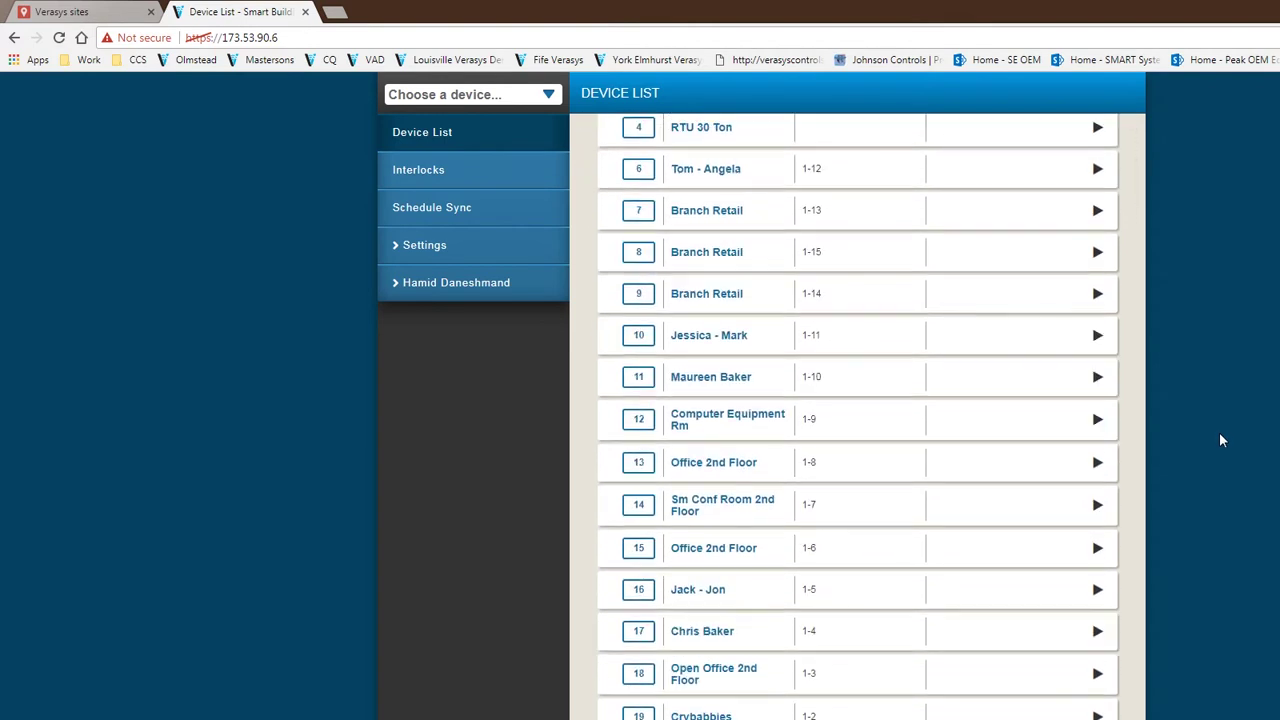
scroll(1220, 438, "up", 5)
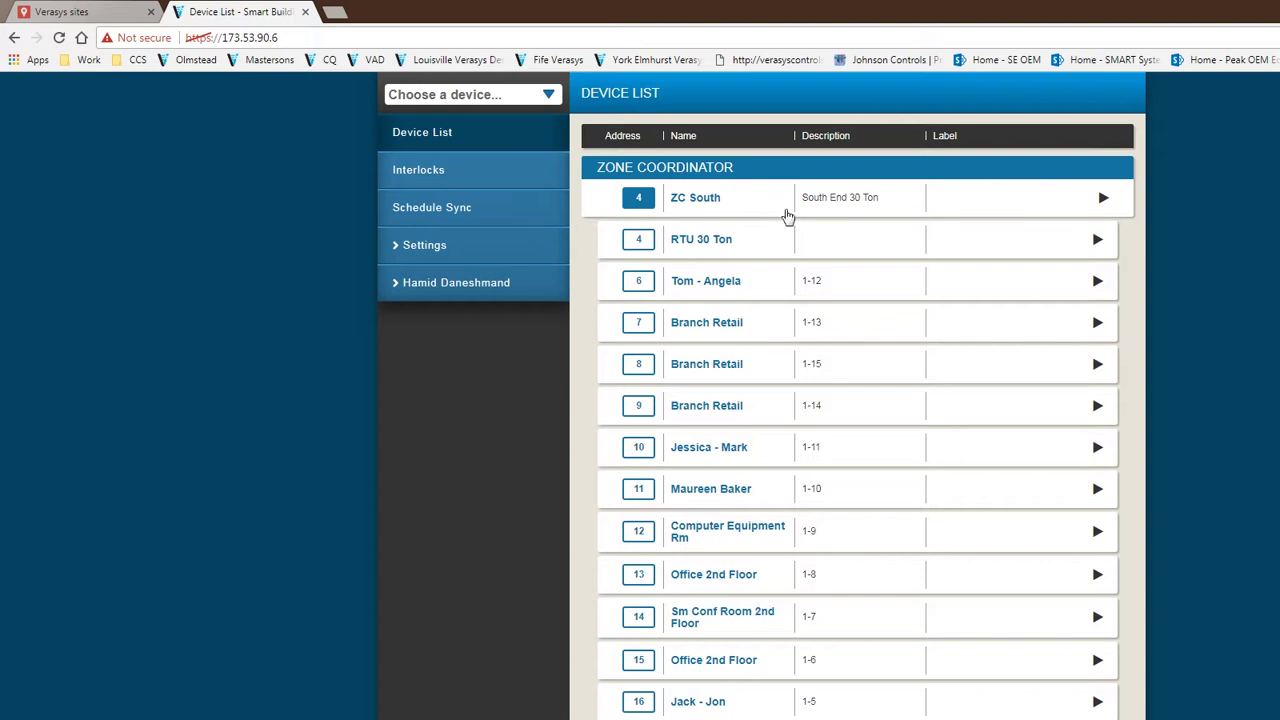
scroll(891, 663, "down", 3)
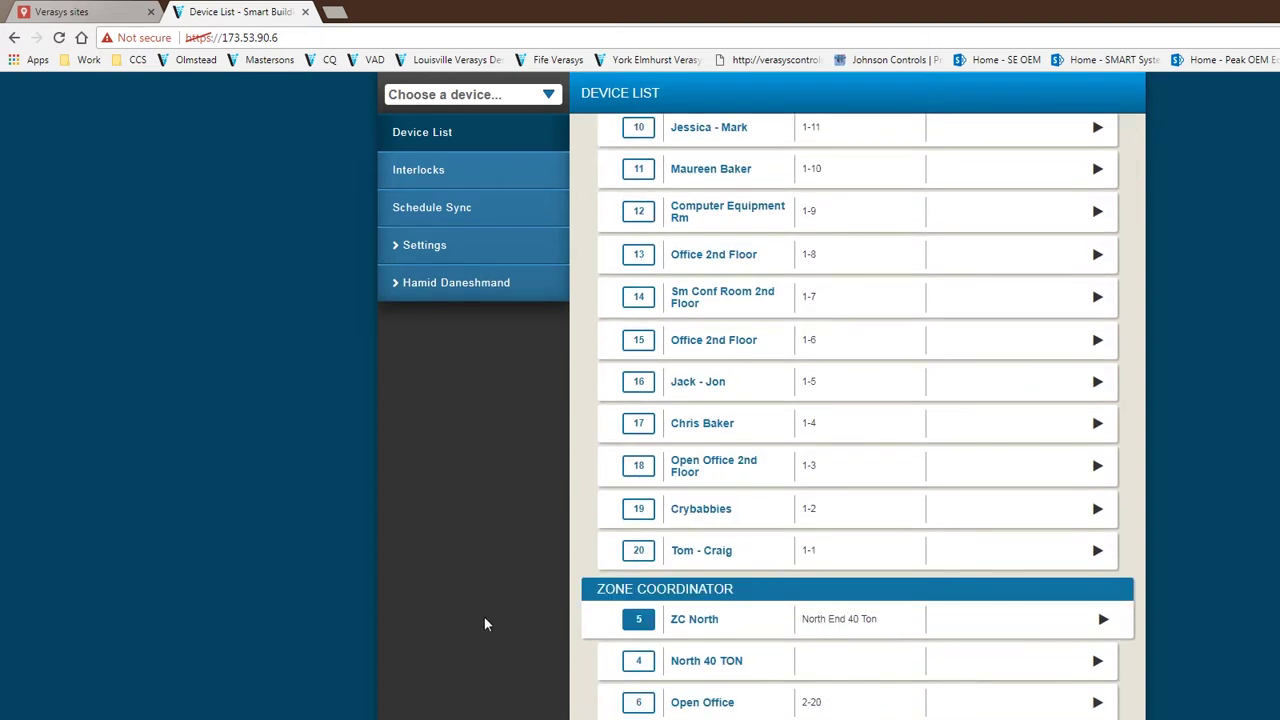
scroll(479, 626, "up", 3)
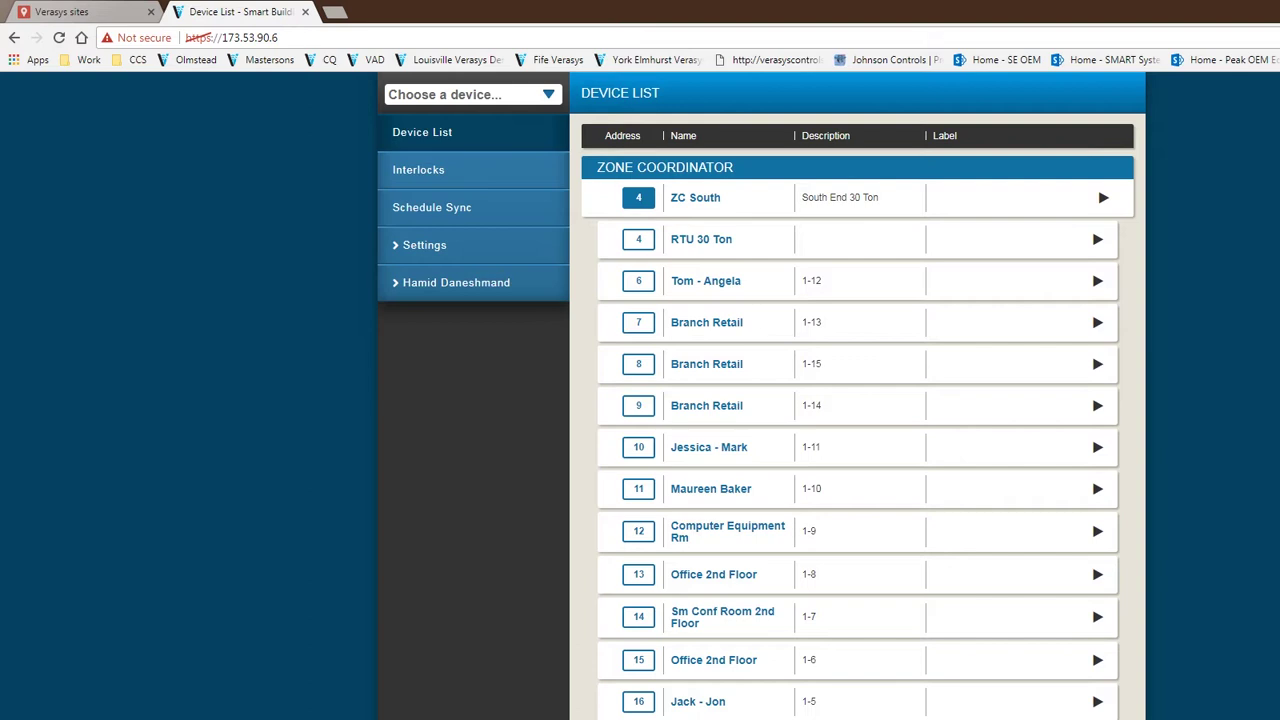
scroll(858, 418, "down", 10)
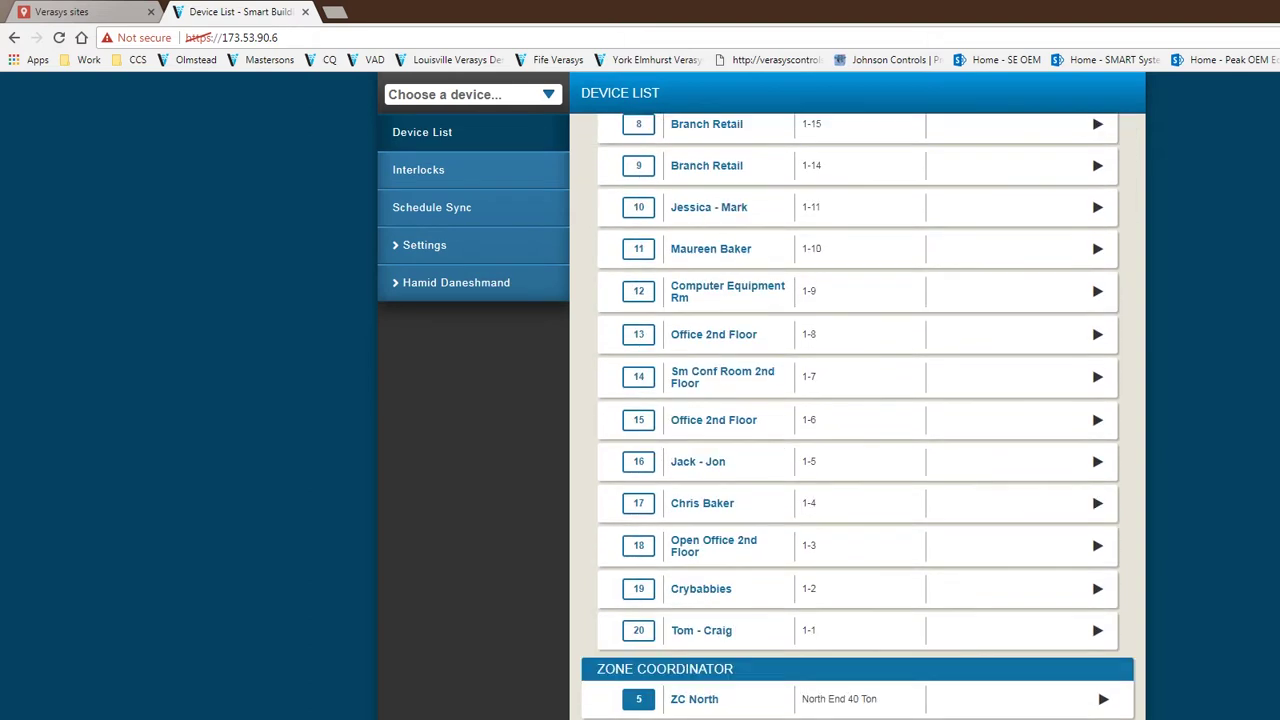
scroll(858, 418, "down", 2)
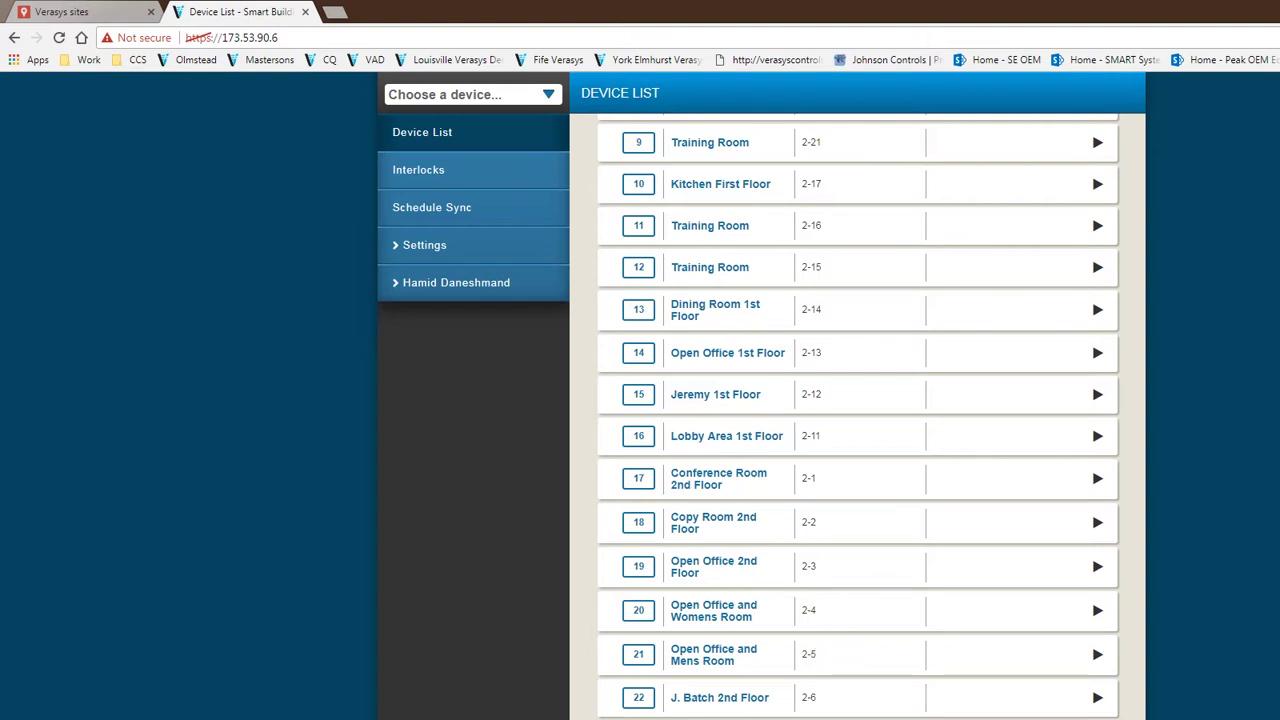
Review the editable name and description fields of the devices in the device list without changing them
scroll(895, 663, "up", 12)
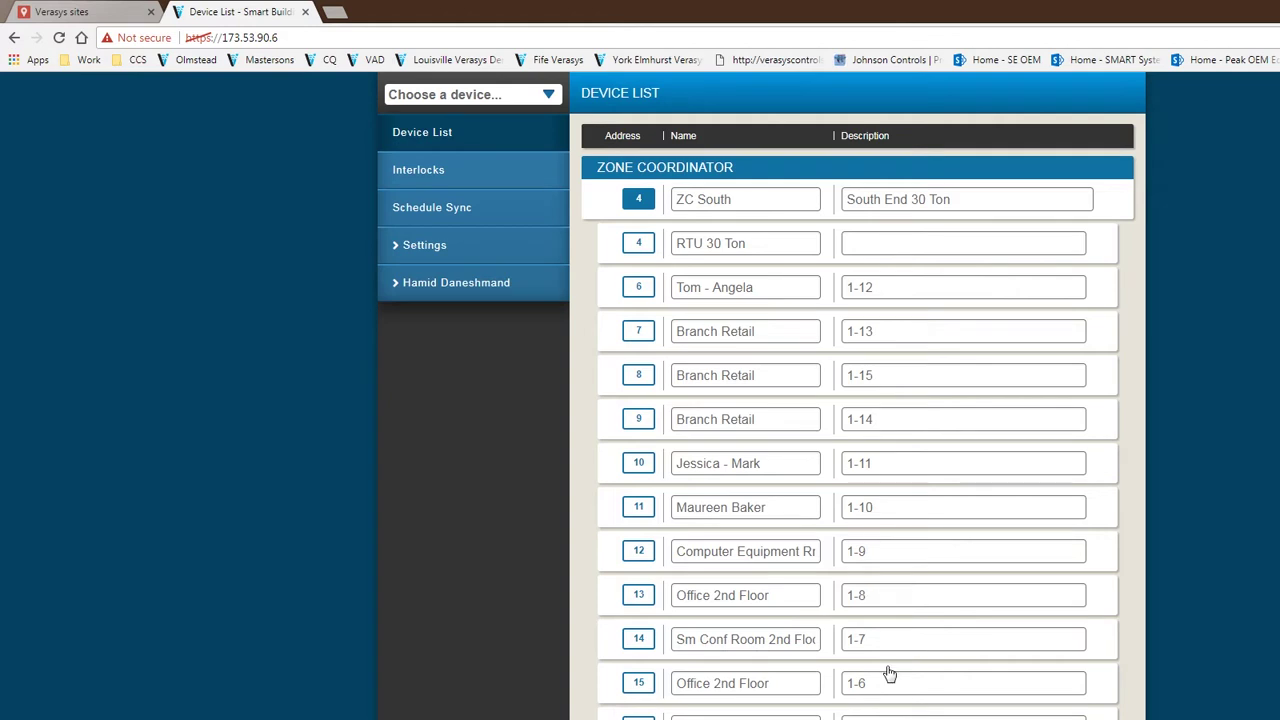
left_click(737, 375)
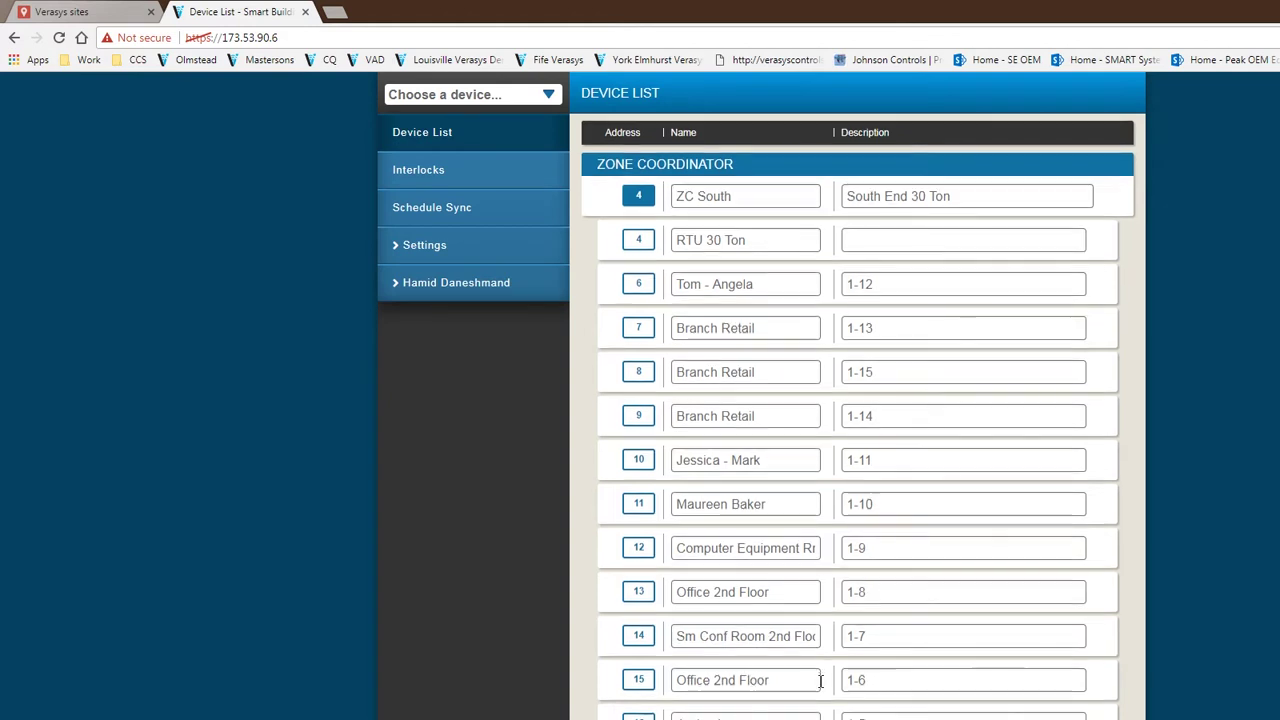
scroll(828, 685, "down", 9)
scroll(833, 683, "down", 3)
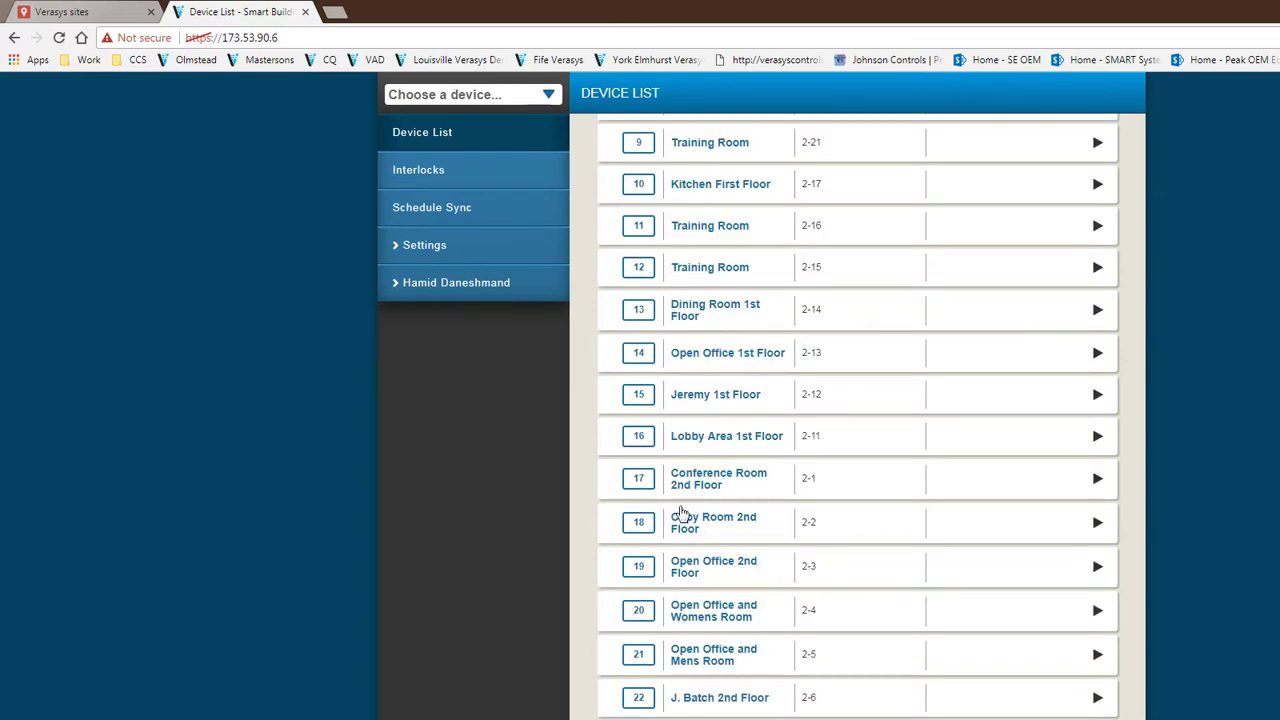
Open the ZC South coordinator's home page and check the RTU 30 Ton's fan status, supply air temperature and unit status
scroll(688, 512, "up", 12)
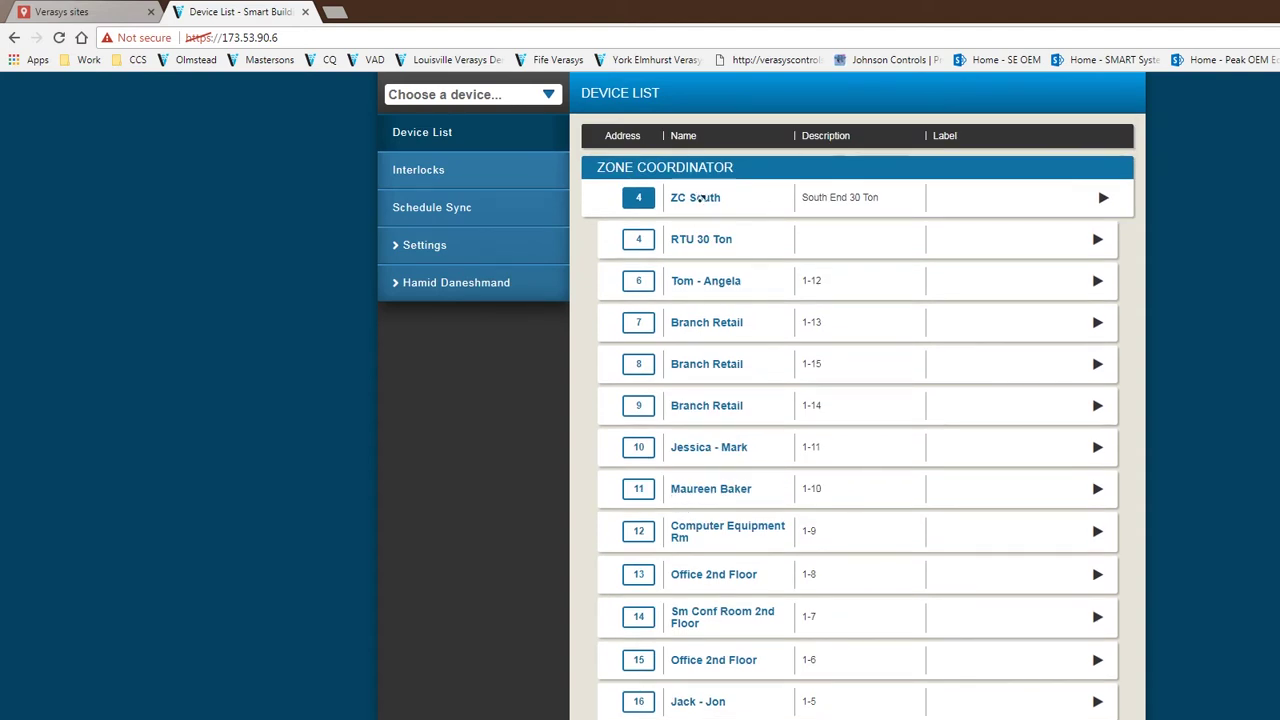
left_click(736, 203)
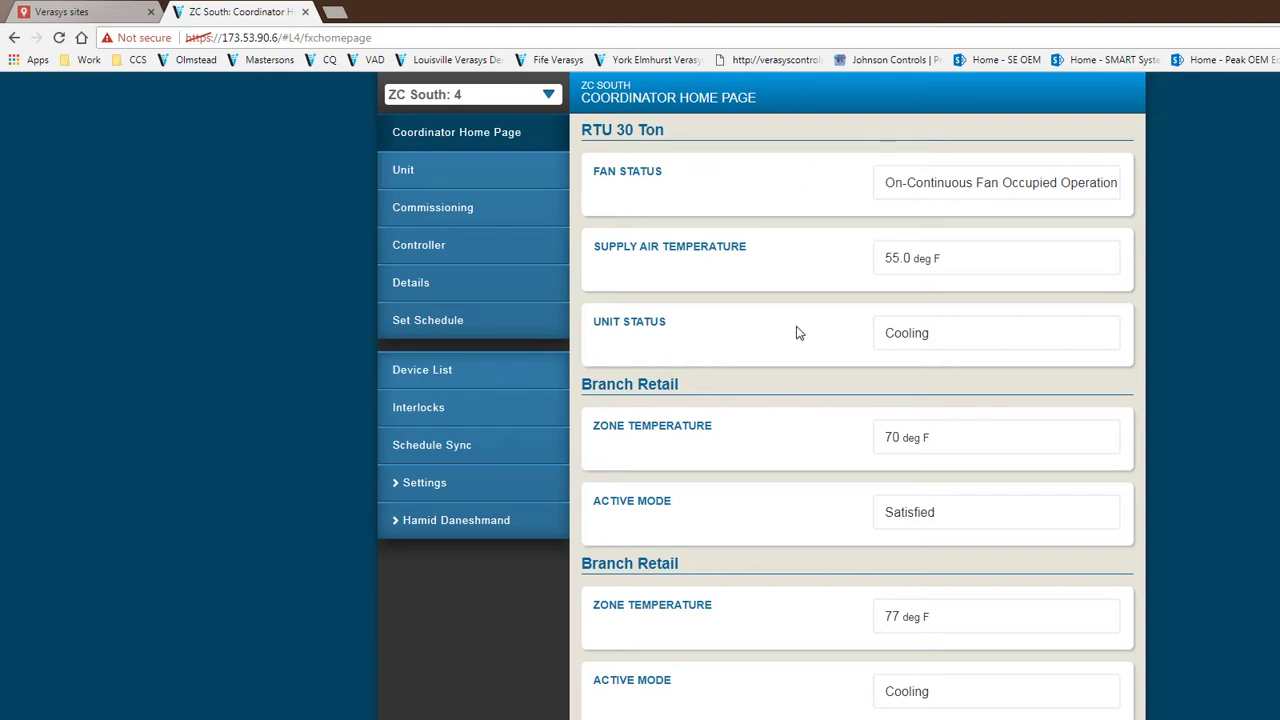
scroll(823, 429, "down", 3)
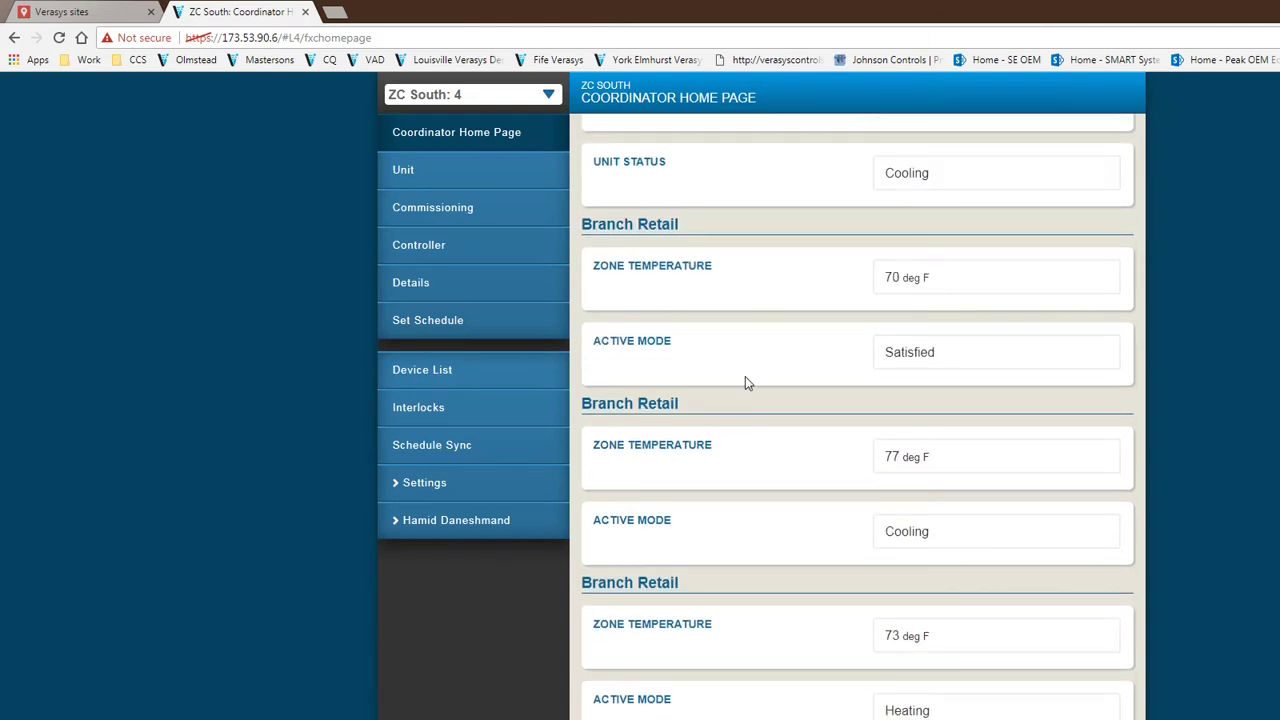
scroll(771, 378, "down", 3)
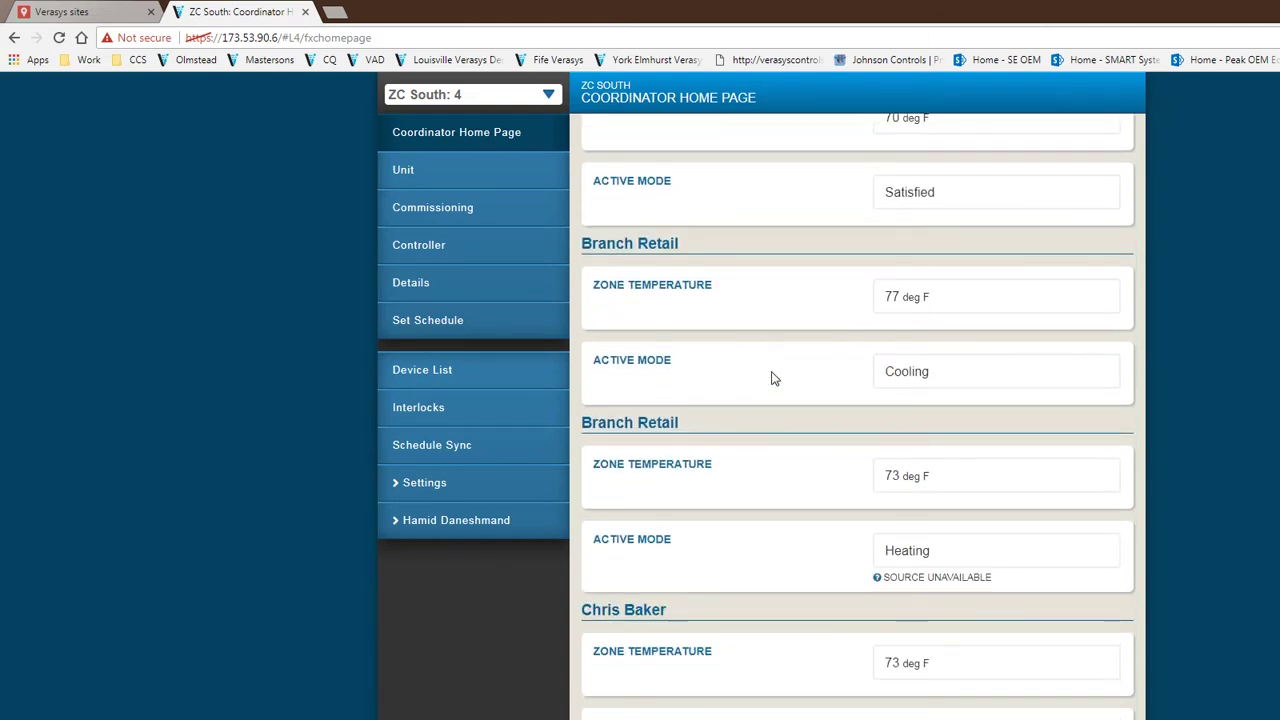
scroll(771, 378, "up", 2)
scroll(771, 378, "up", 4)
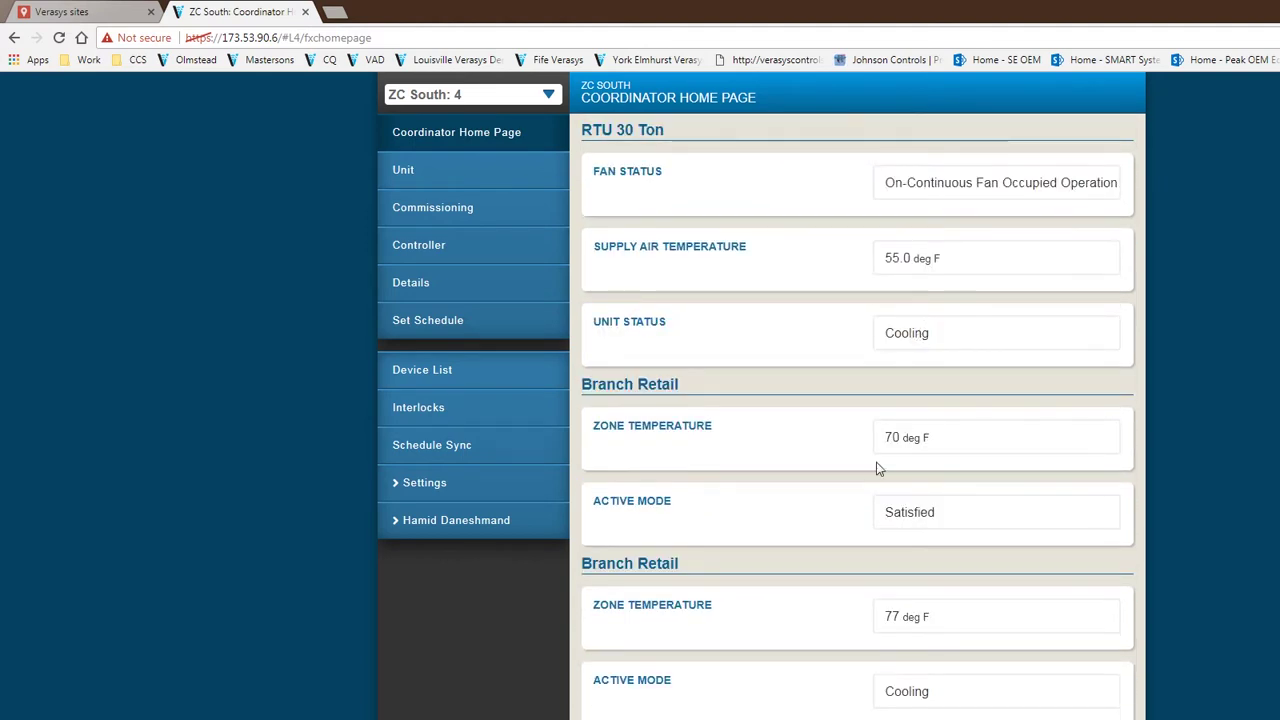
Examine the zone temperature and active mode of each zone on the ZC South coordinator's home page
scroll(897, 560, "down", 6)
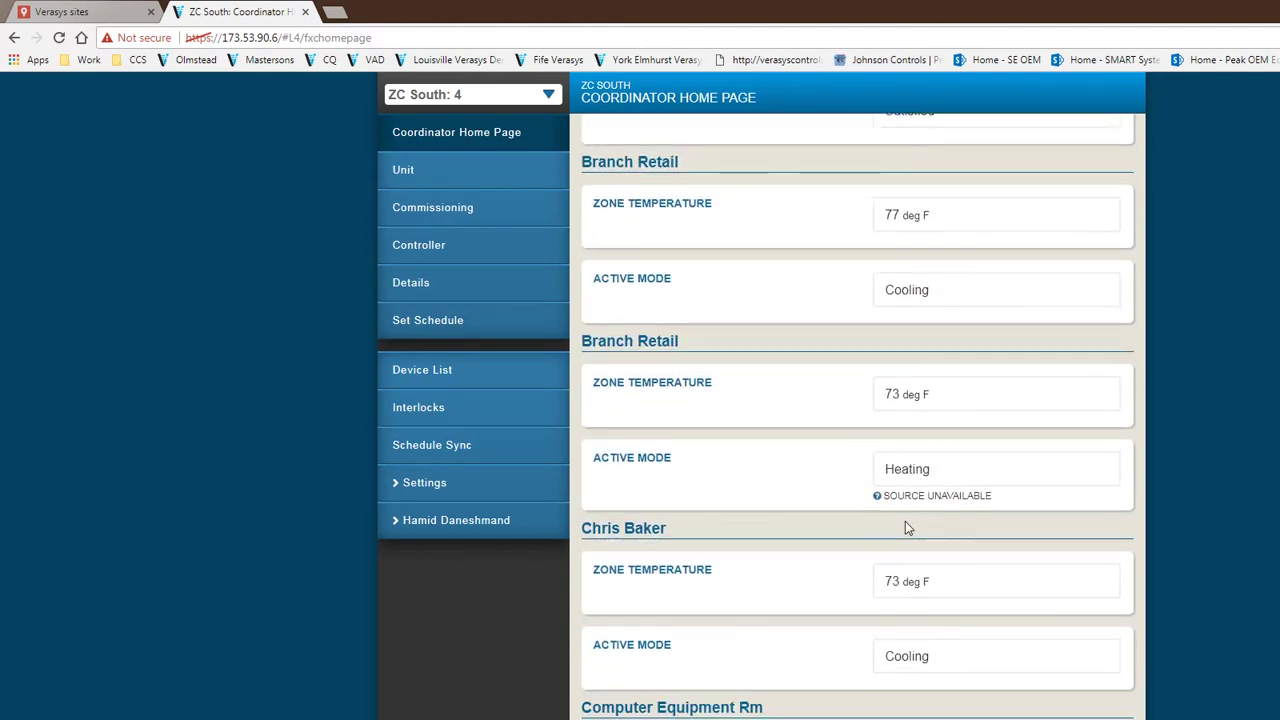
scroll(906, 521, "down", 2)
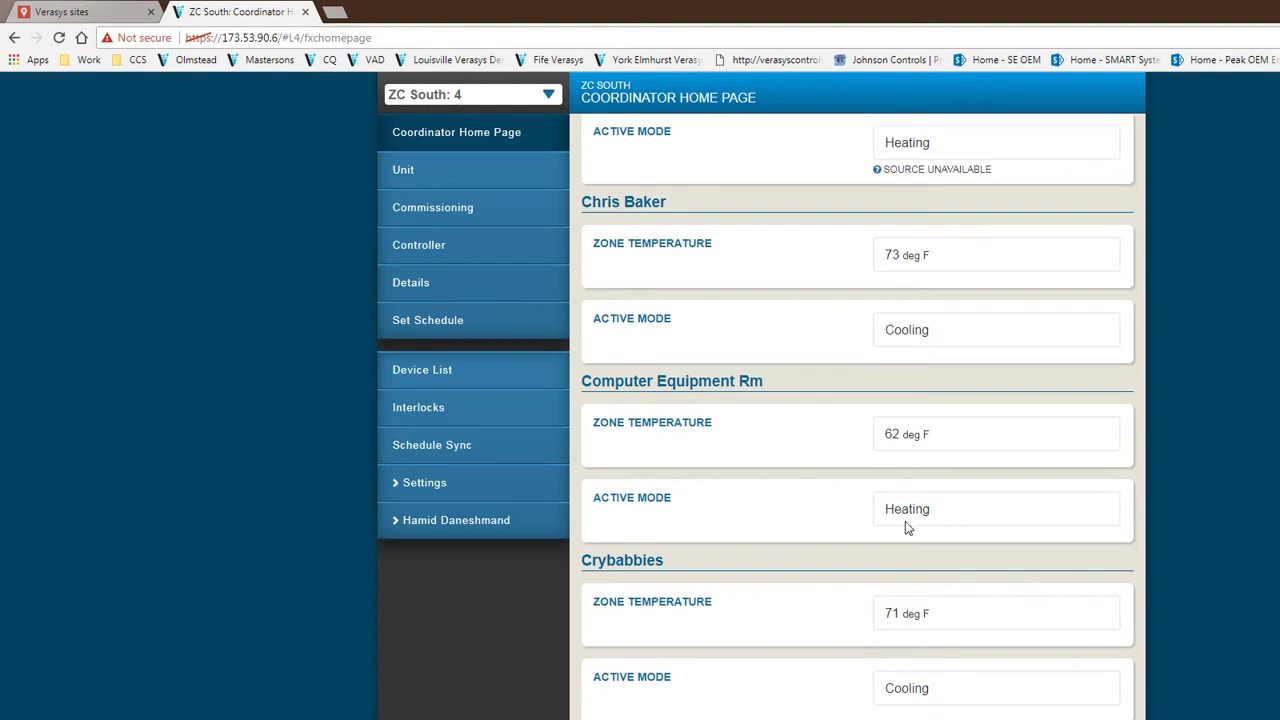
scroll(906, 524, "down", 2)
scroll(907, 527, "down", 1)
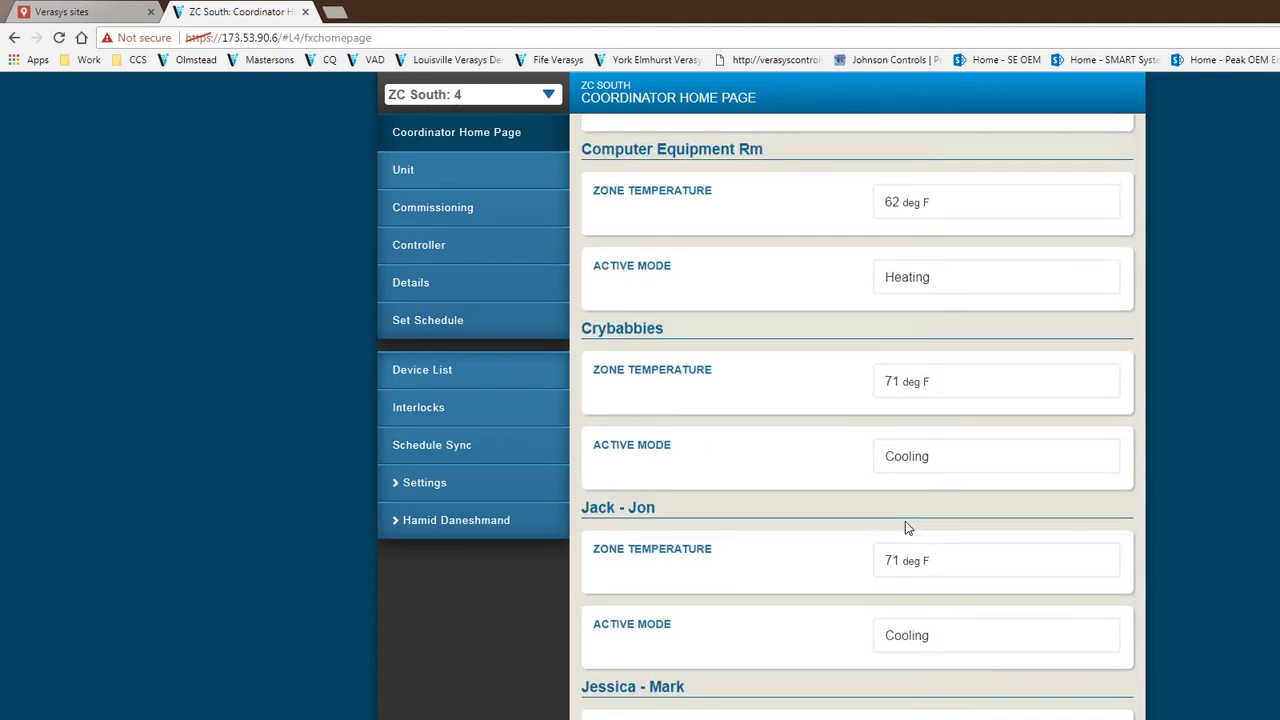
scroll(905, 521, "down", 1)
scroll(909, 453, "down", 4)
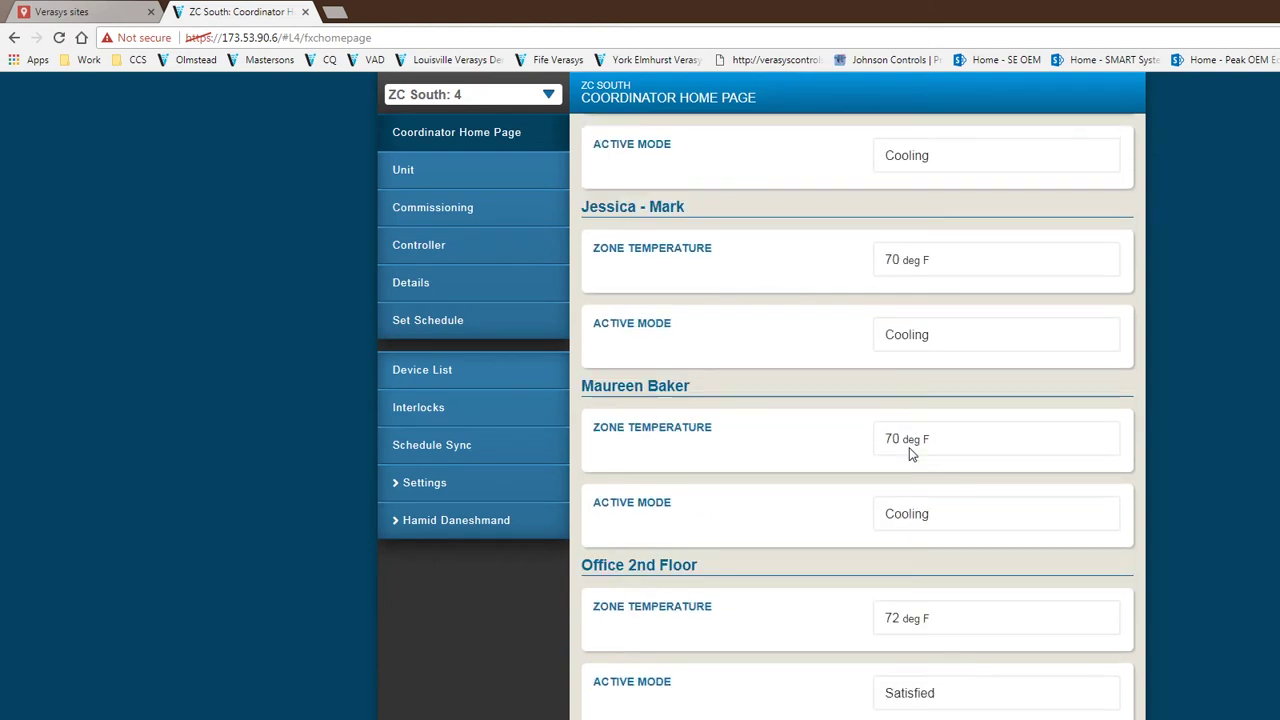
scroll(909, 453, "up", 5)
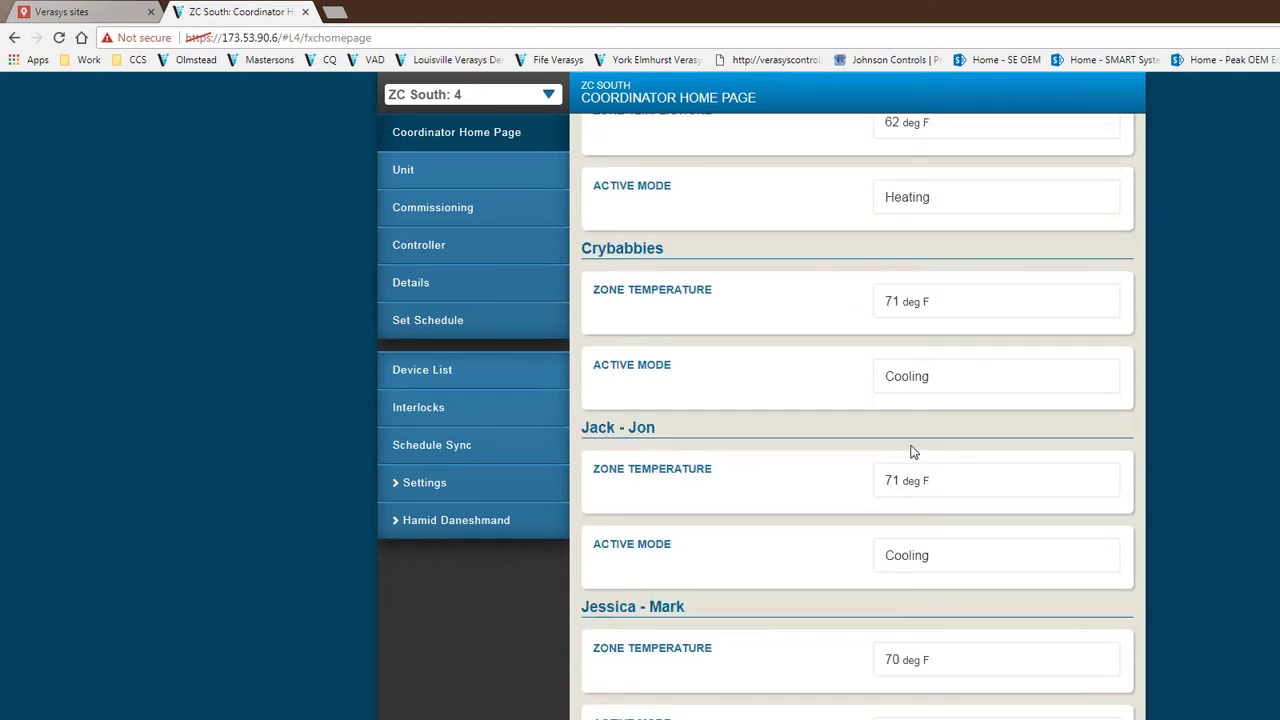
scroll(911, 453, "up", 3)
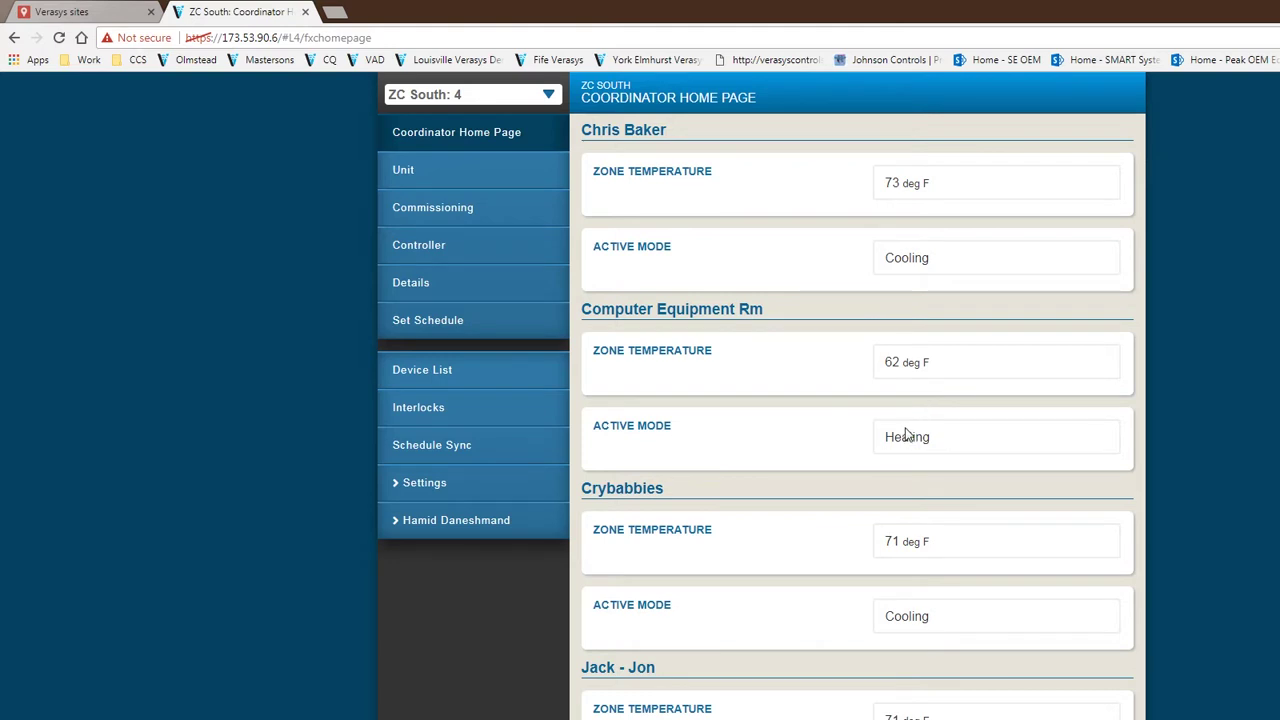
scroll(905, 433, "down", 5)
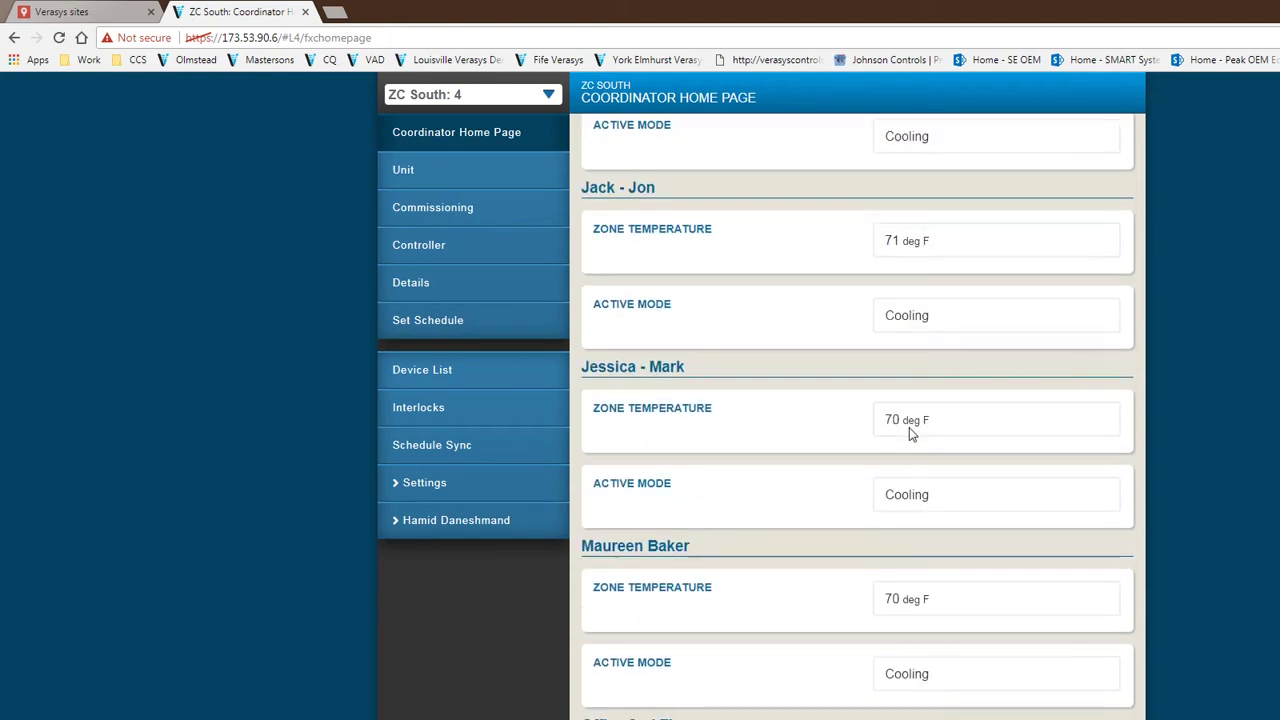
scroll(908, 435, "down", 2)
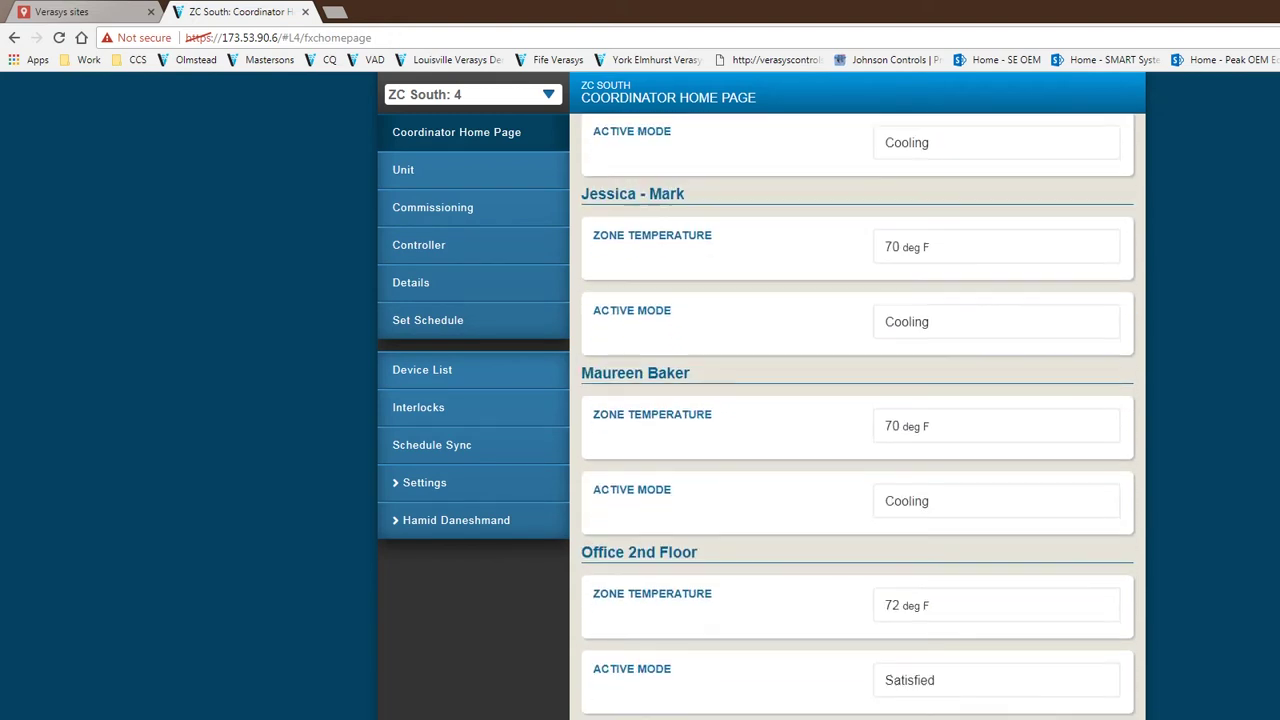
scroll(857, 416, "down", 5)
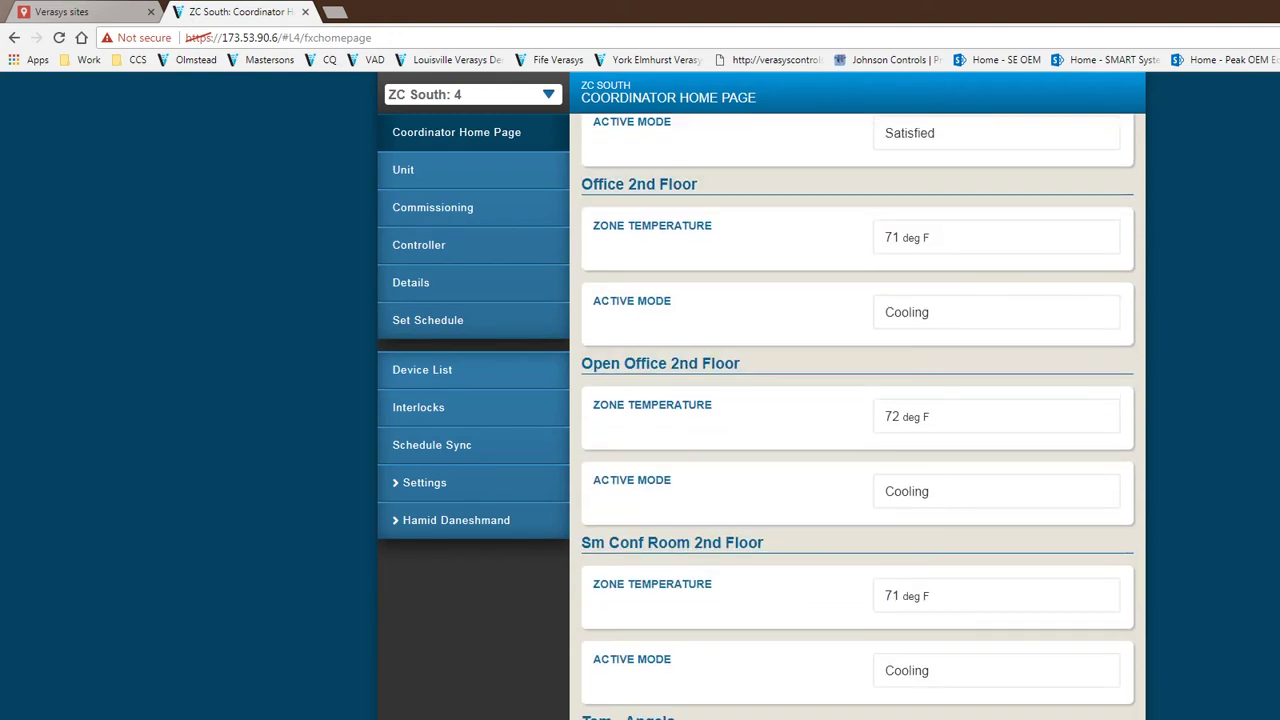
scroll(857, 416, "down", 1)
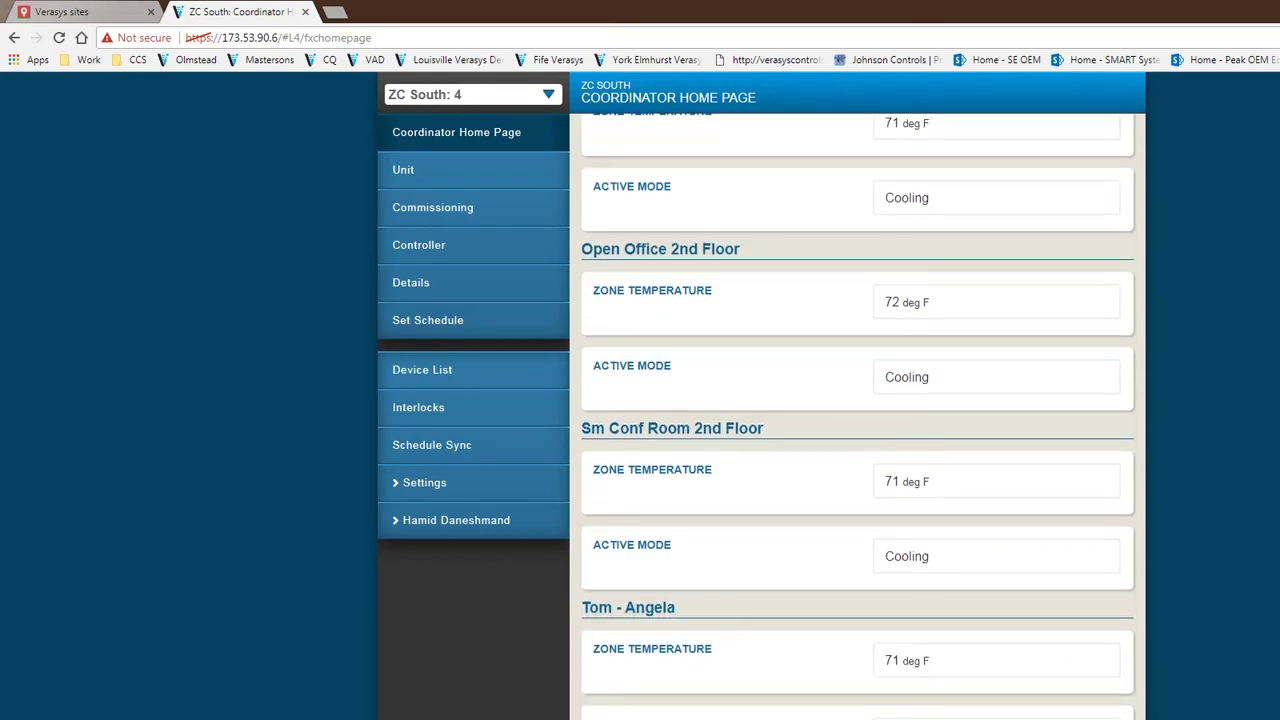
scroll(858, 416, "up", 6)
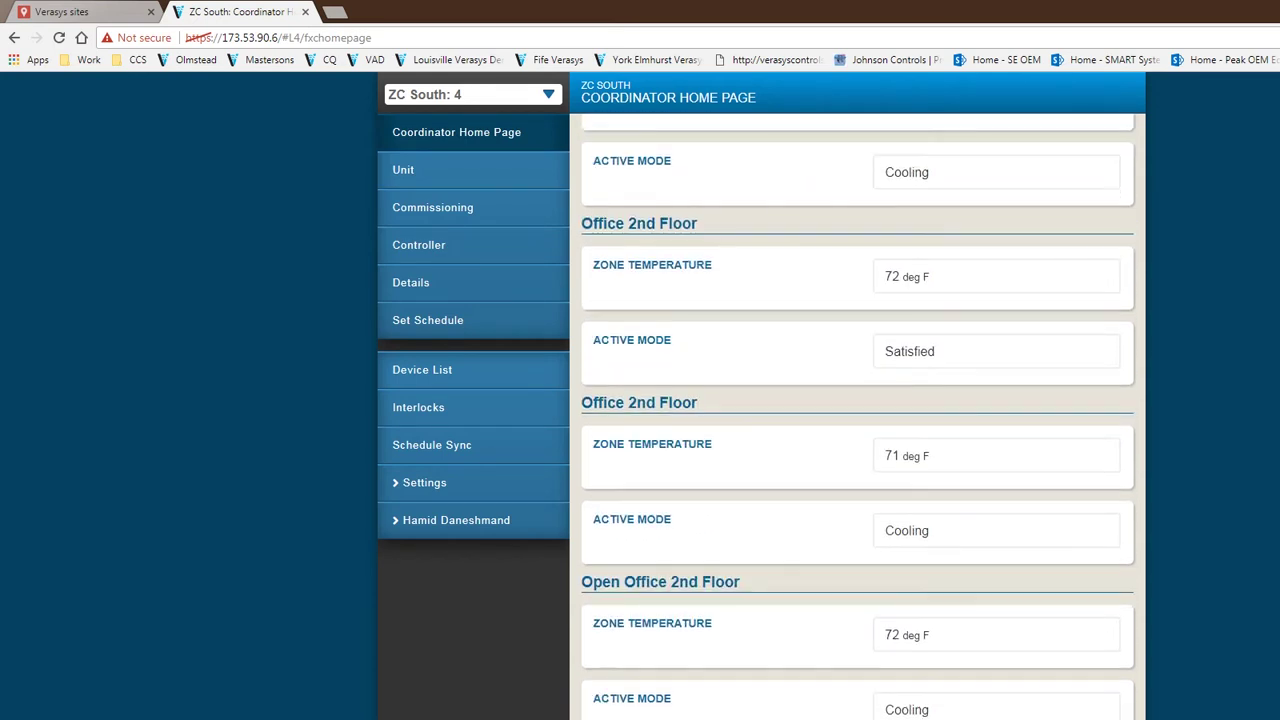
scroll(858, 416, "up", 4)
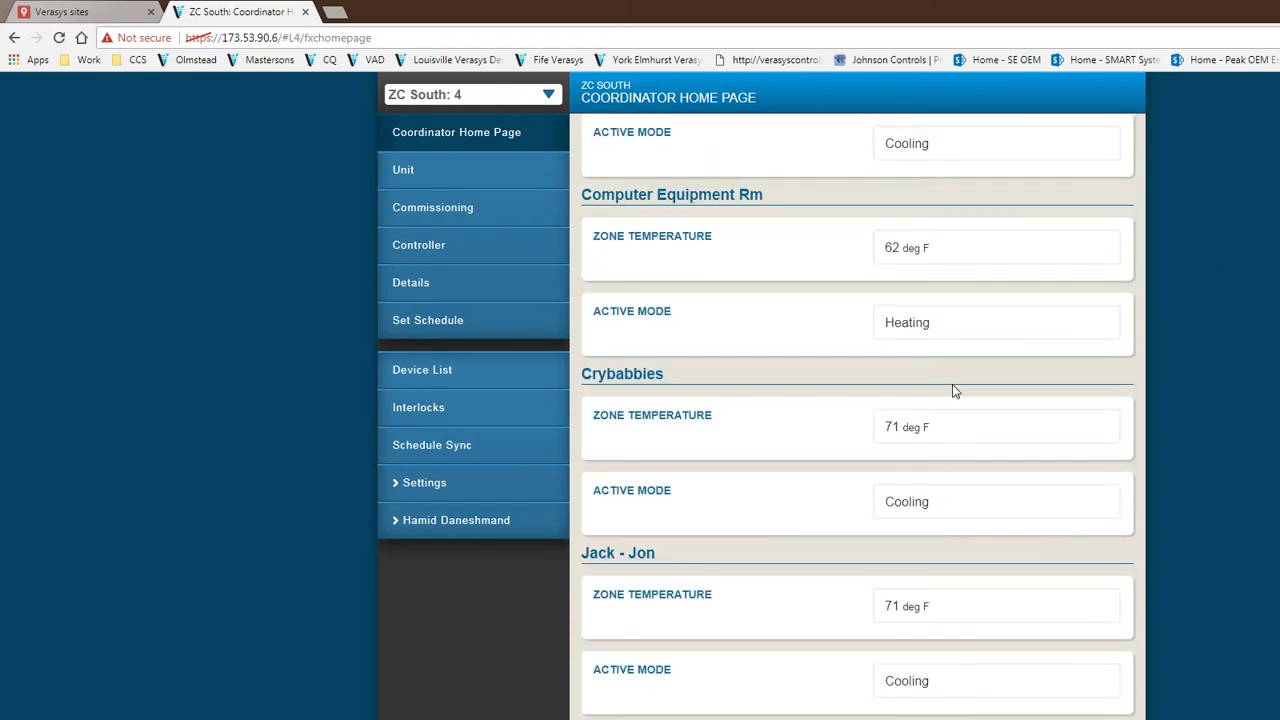
scroll(955, 390, "up", 3)
scroll(958, 390, "up", 6)
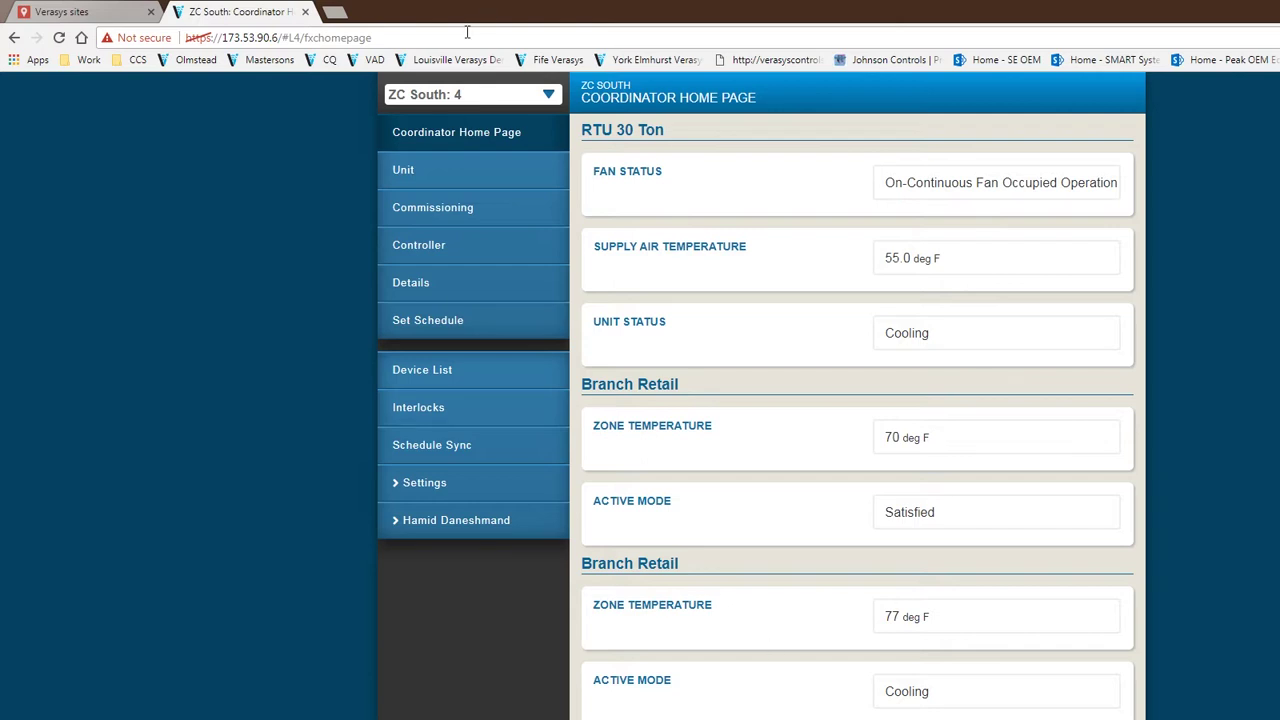
Review ZC South's unit settings and its commissioning settings, including the available Control Mode options, without changing anything
left_click(451, 168)
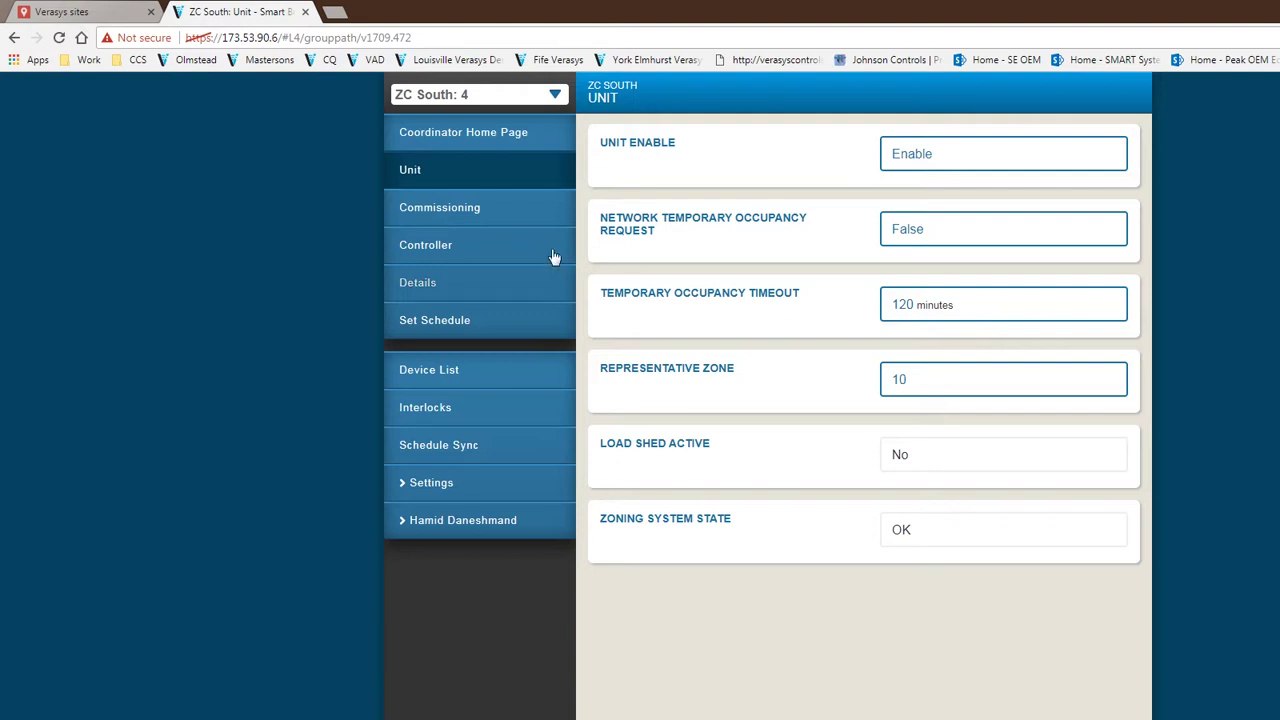
left_click(471, 208)
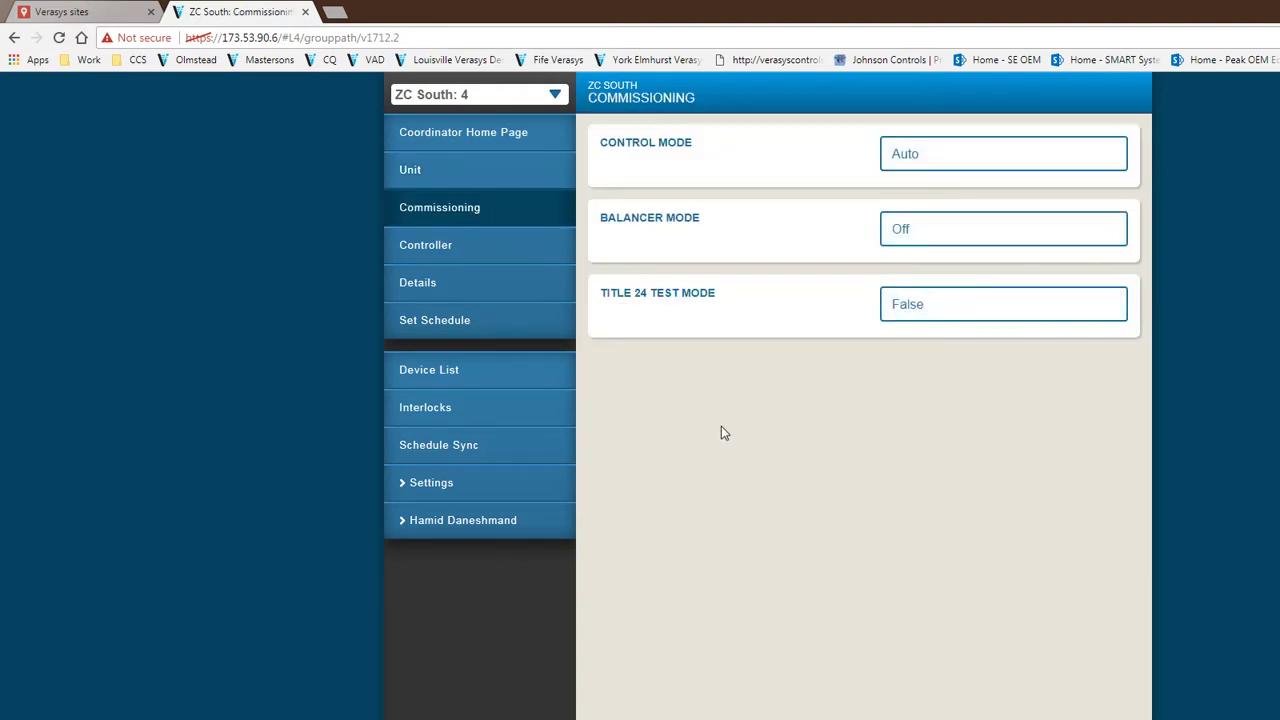
left_click(930, 169)
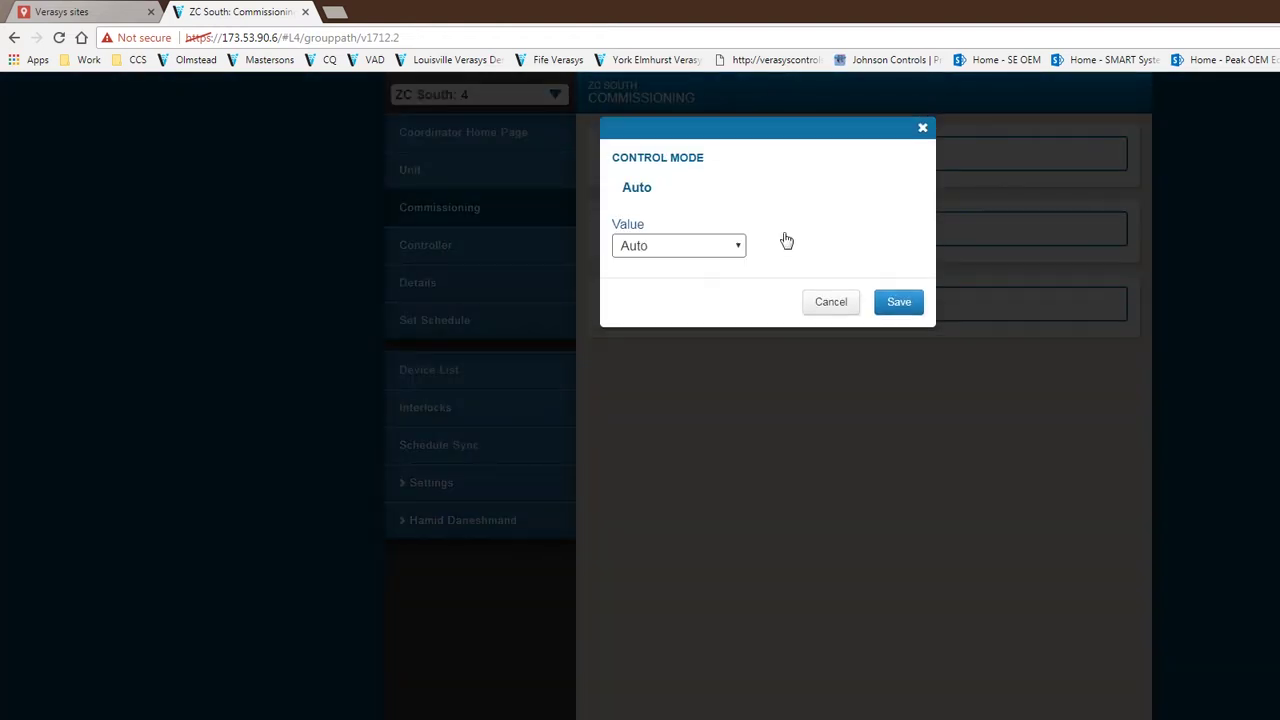
left_click(707, 256)
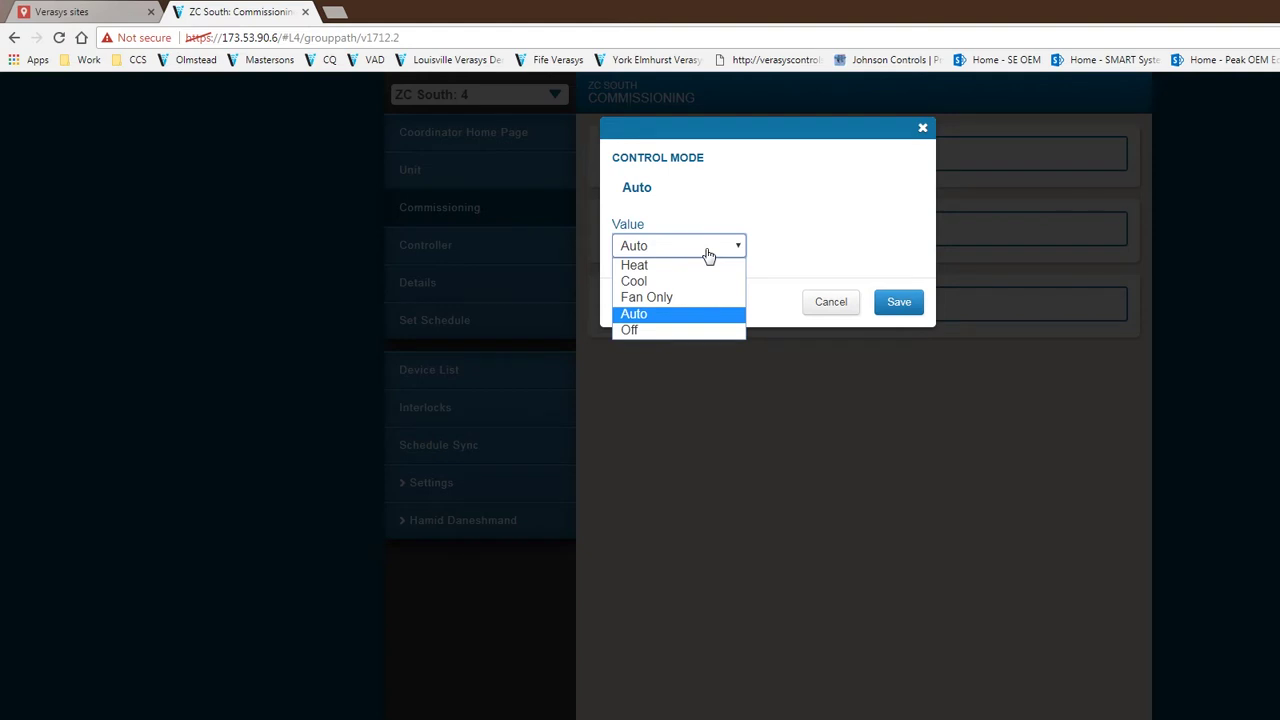
left_click(707, 256)
left_click(832, 304)
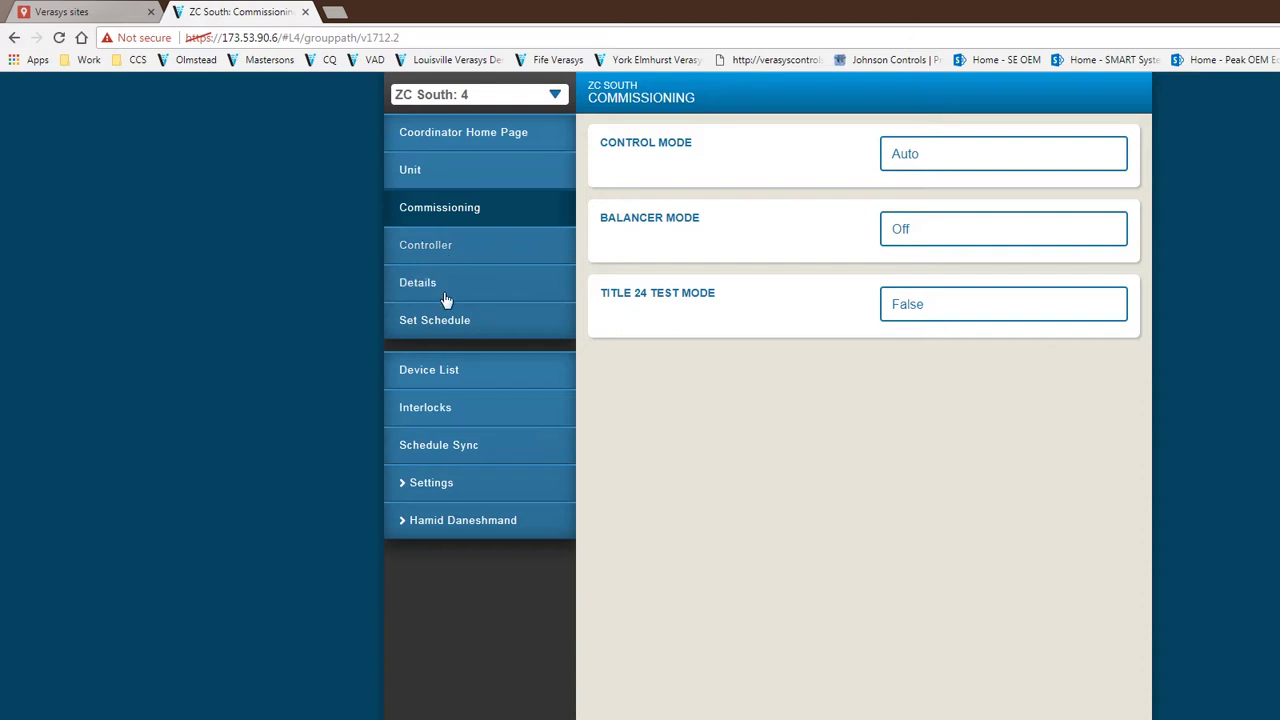
Review ZC South's controller information, its setpoint and control details, and its weekly occupancy schedule
left_click(467, 245)
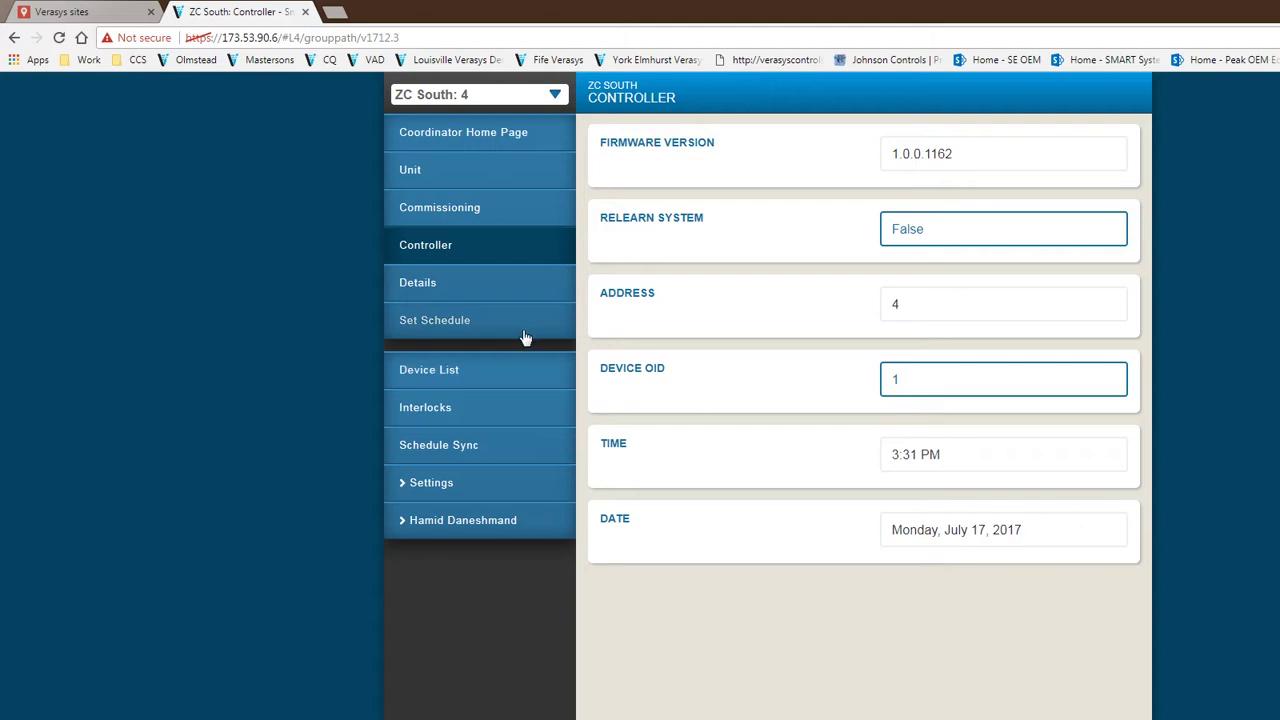
left_click(477, 282)
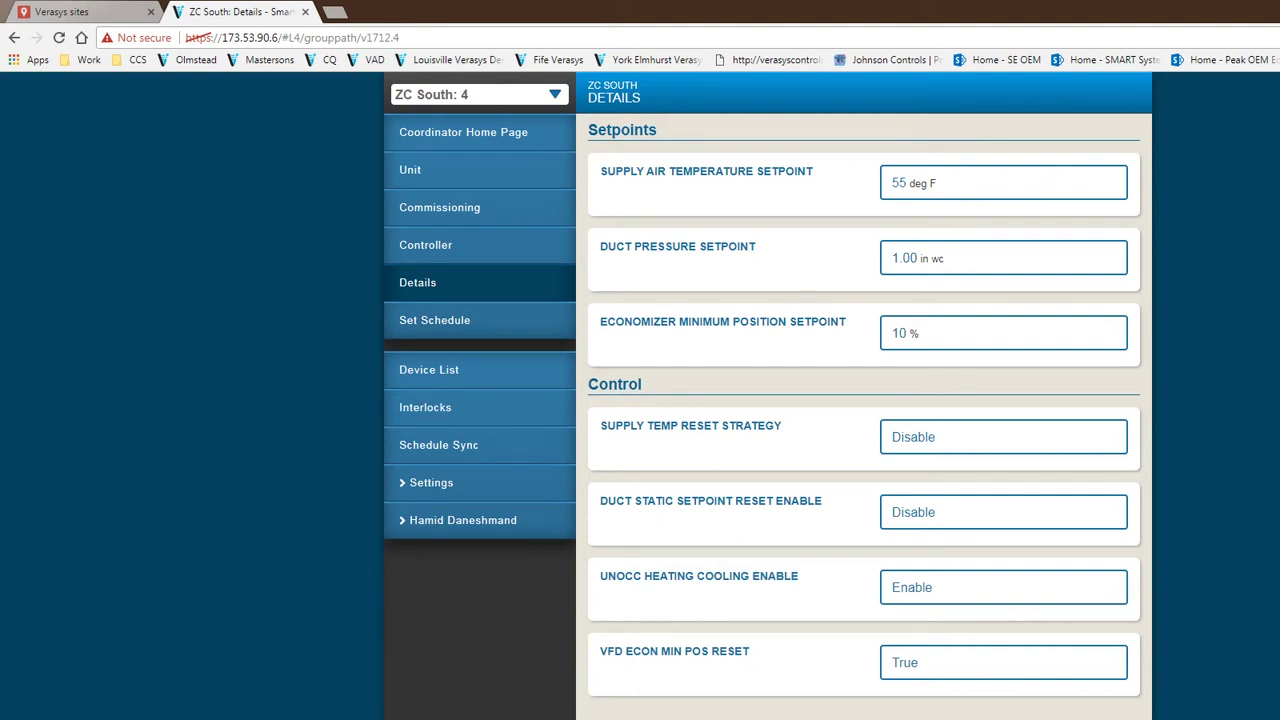
left_click(485, 331)
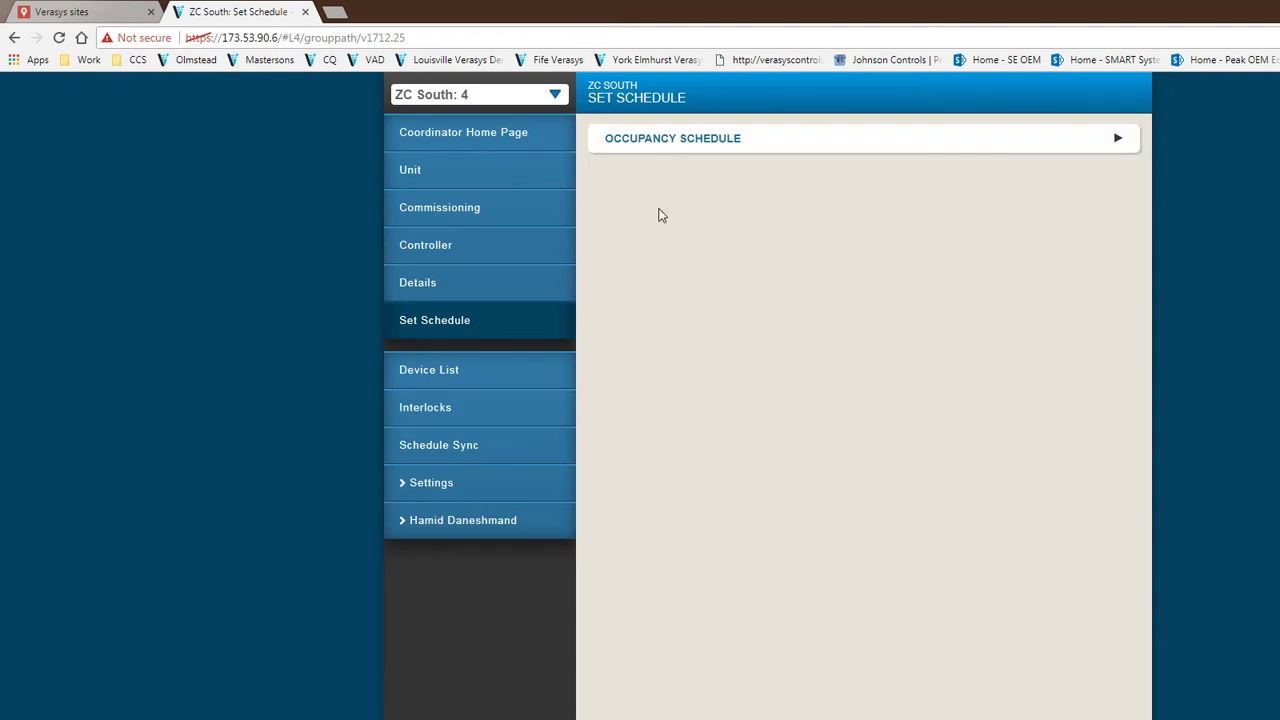
left_click(710, 143)
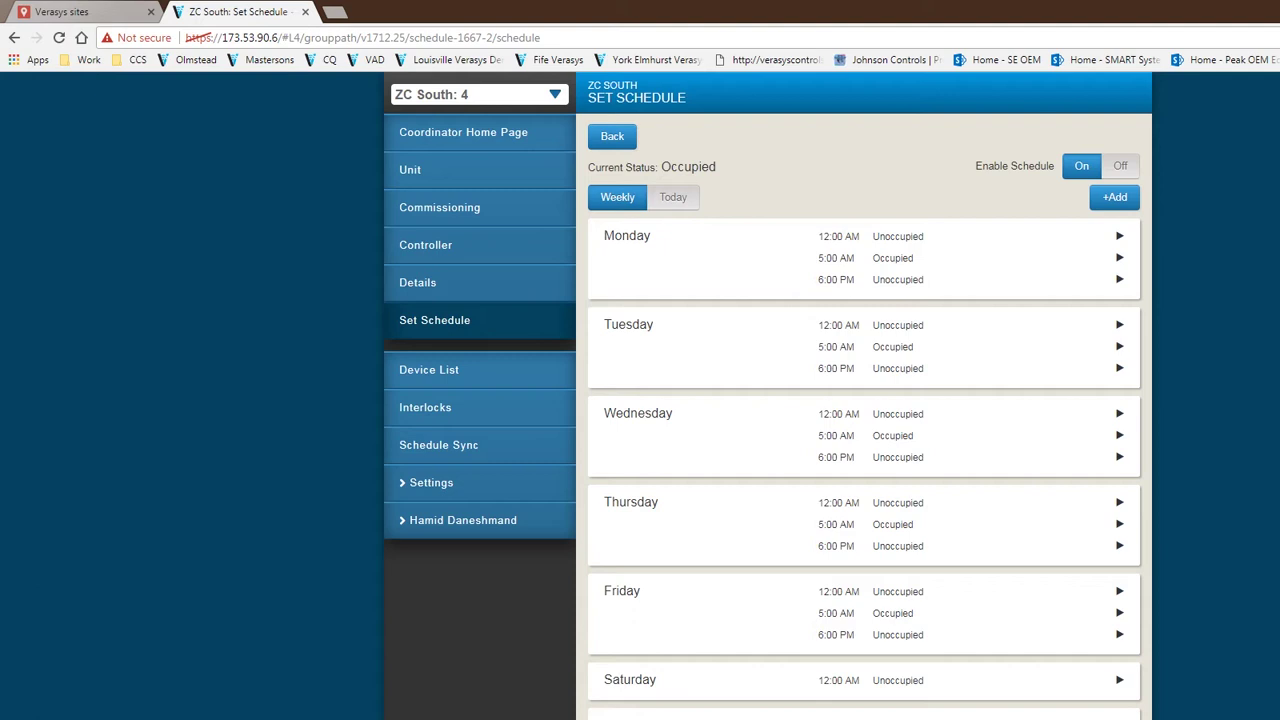
Open the zone at address 6 from the device list and examine its temperature, damper, supply flow and command readings
left_click(451, 373)
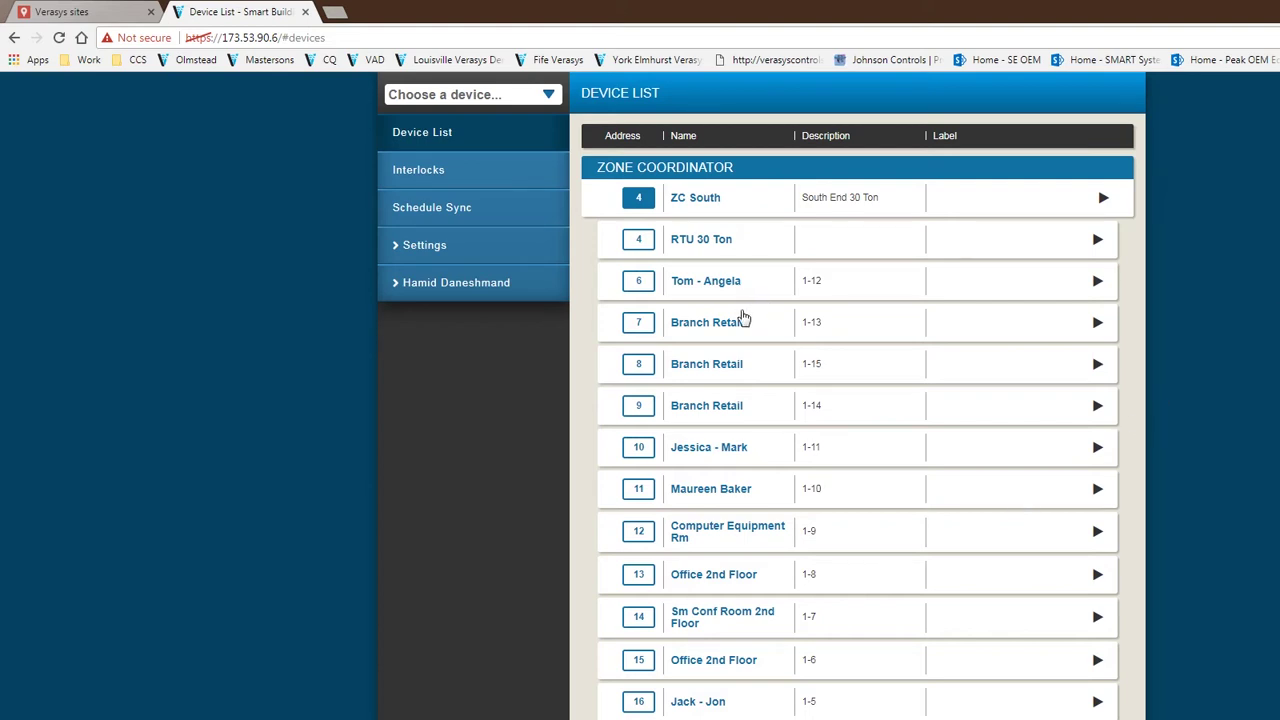
left_click(718, 289)
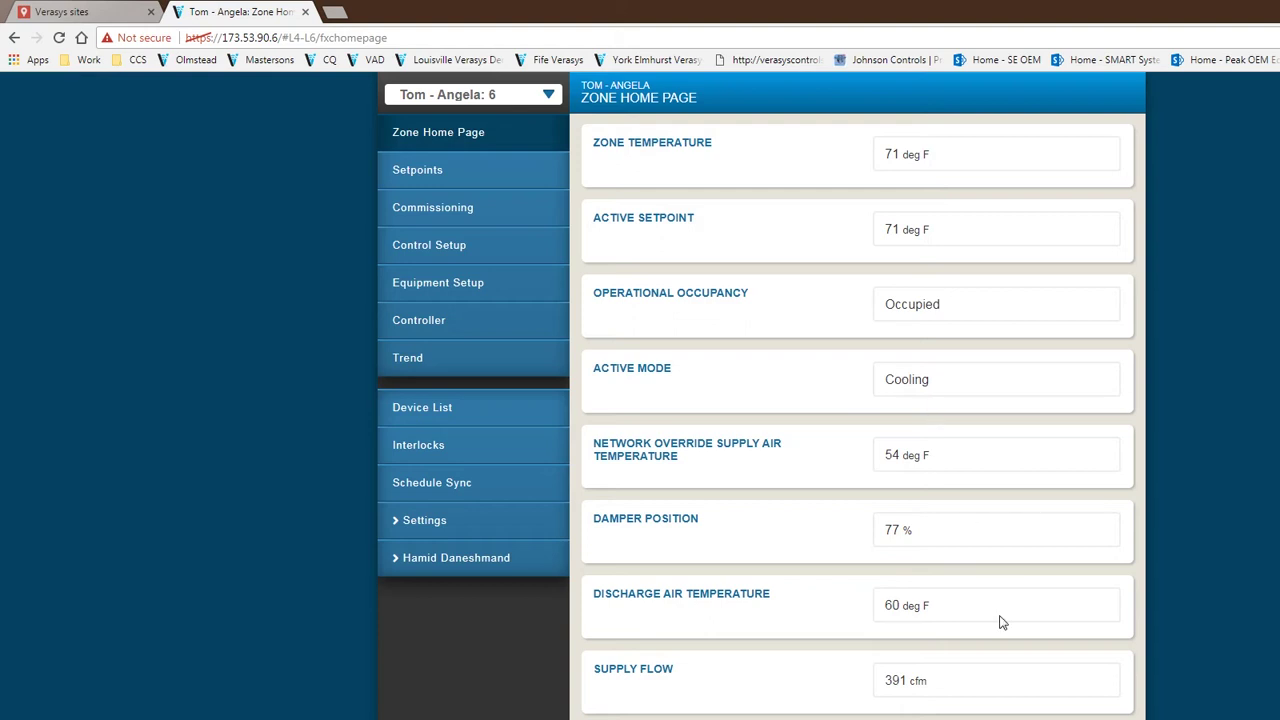
scroll(928, 477, "down", 1)
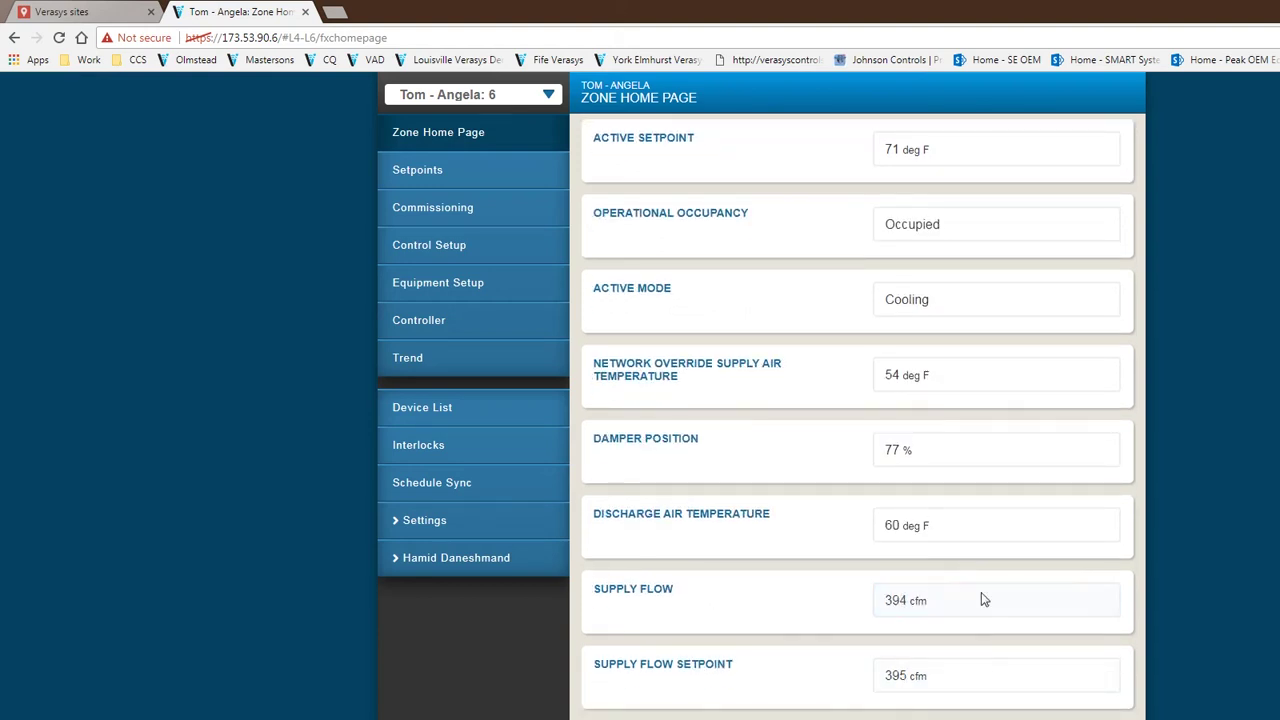
scroll(994, 629, "down", 2)
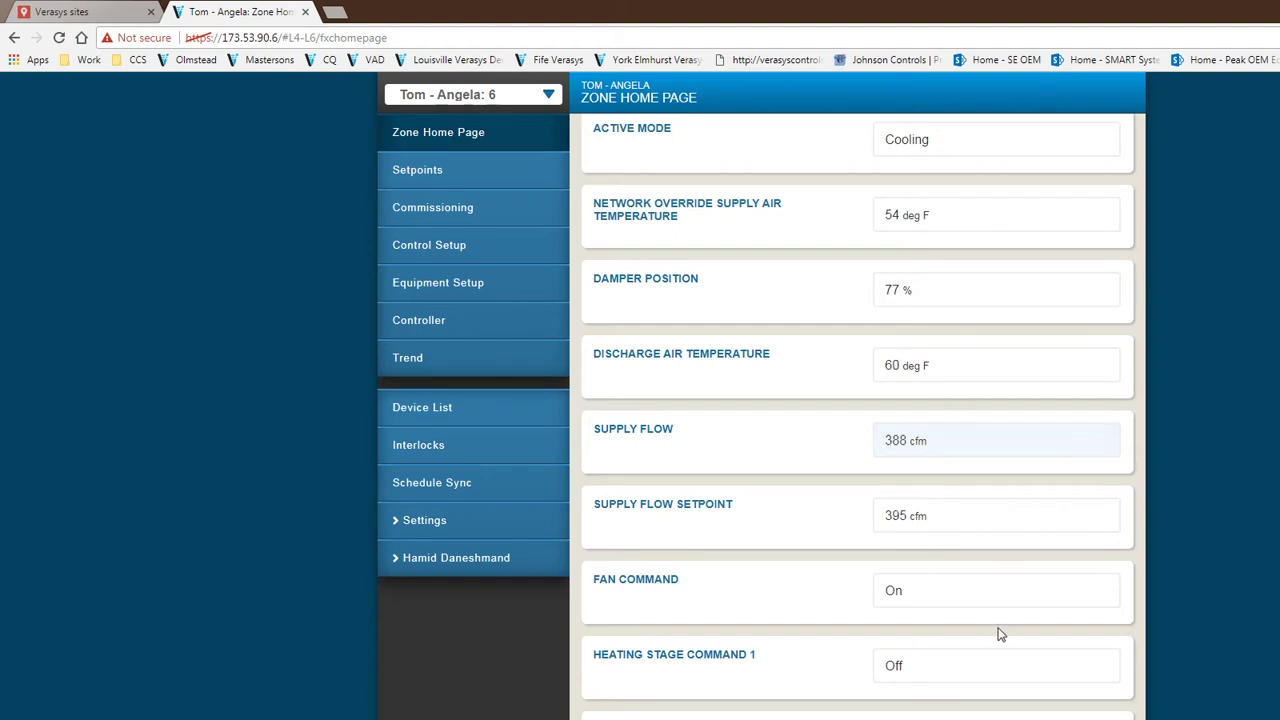
scroll(1001, 634, "down", 1)
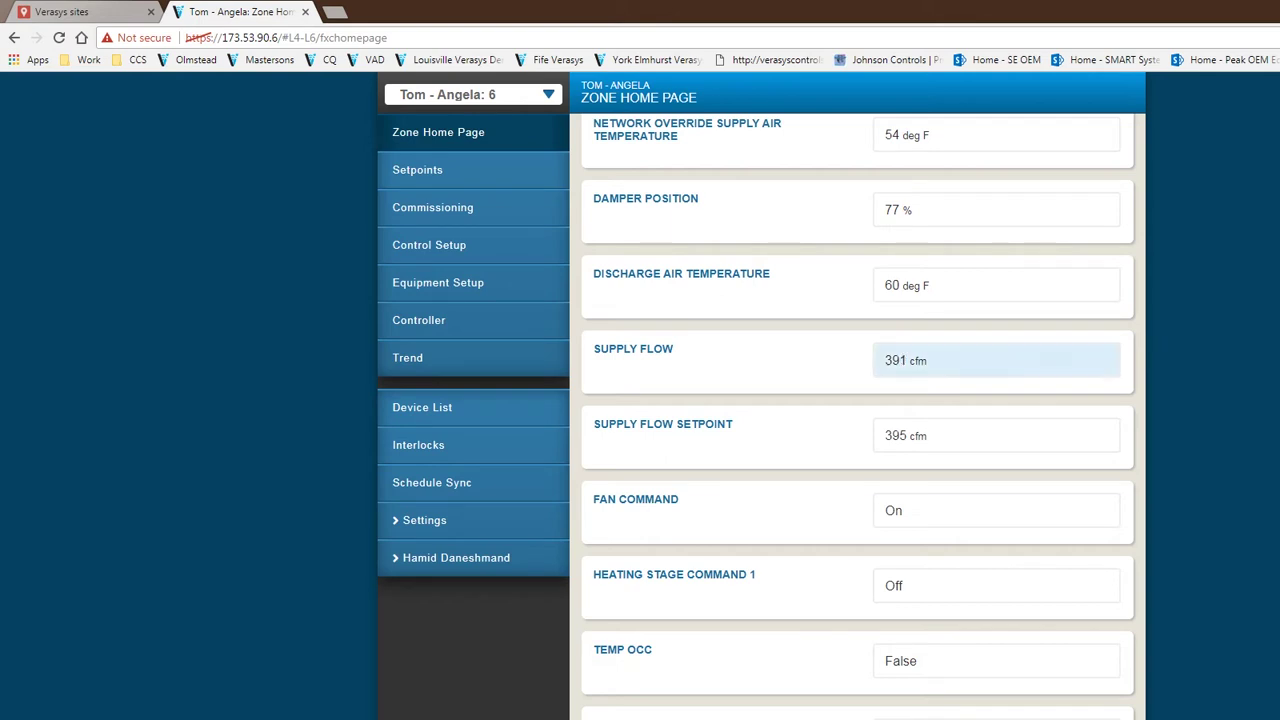
scroll(859, 418, "down", 1)
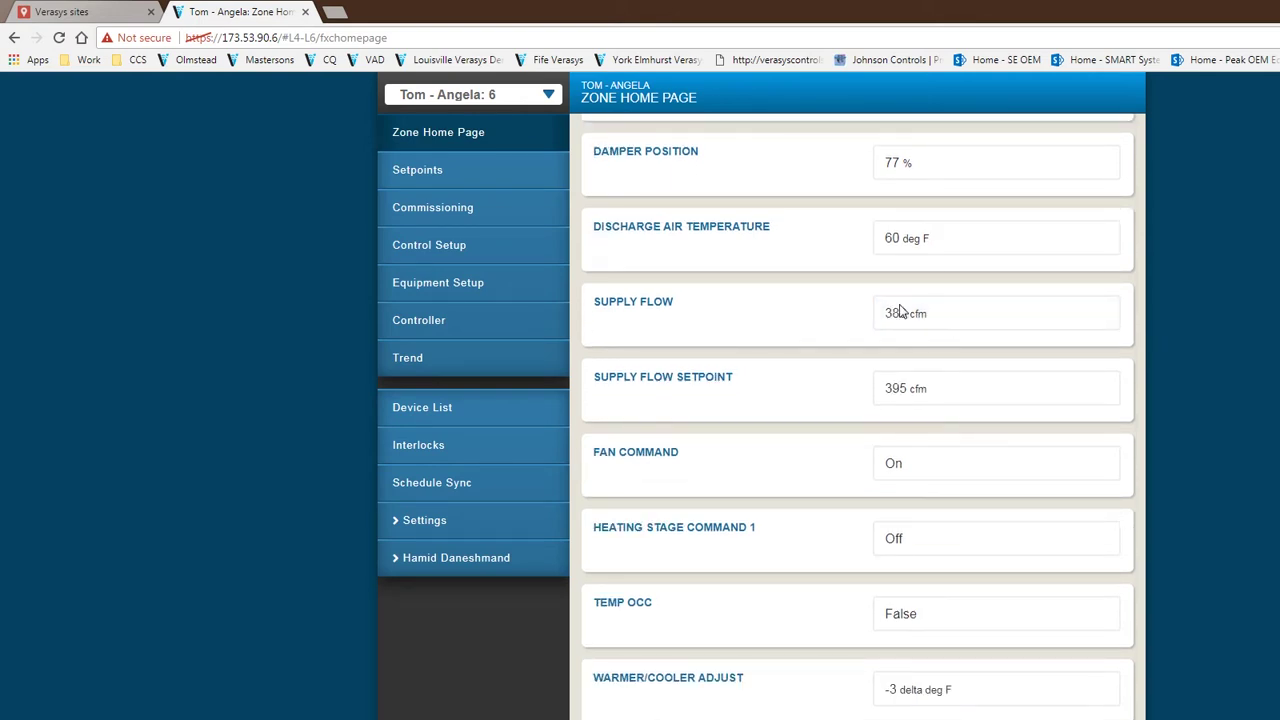
Review the address 6 zone's setpoints, commissioning flow limits and control setup options
left_click(461, 175)
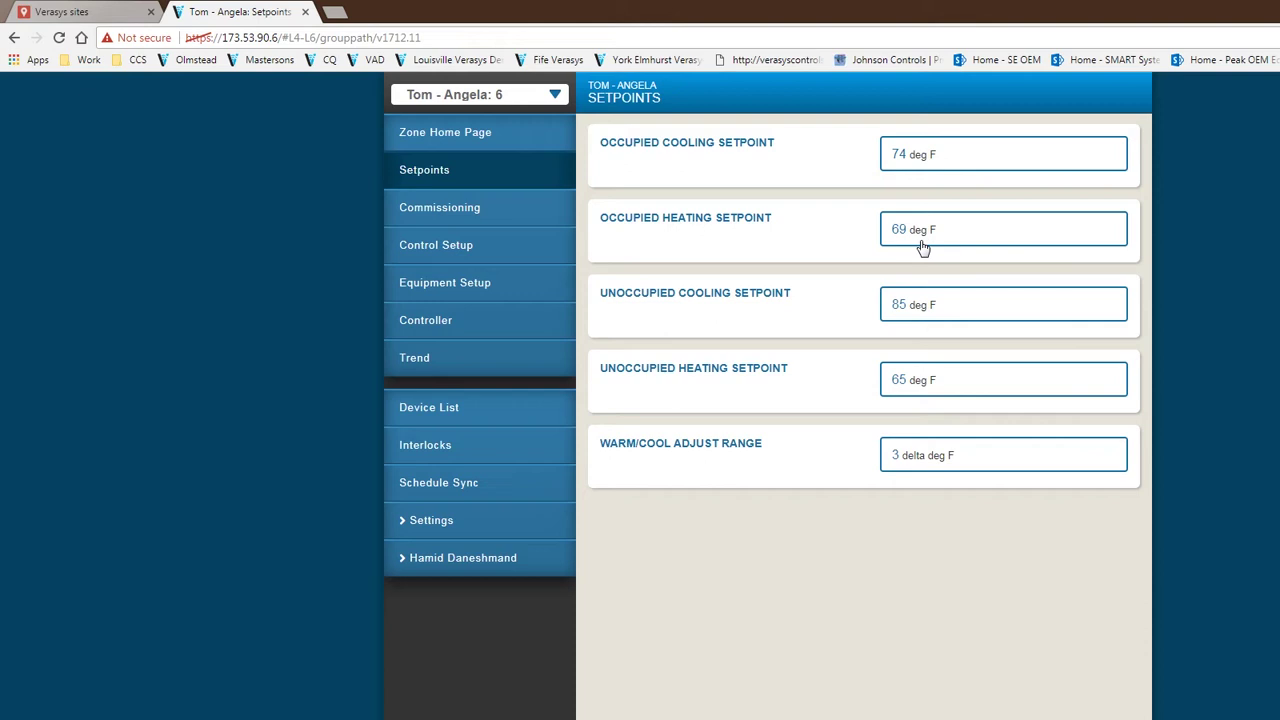
left_click(508, 216)
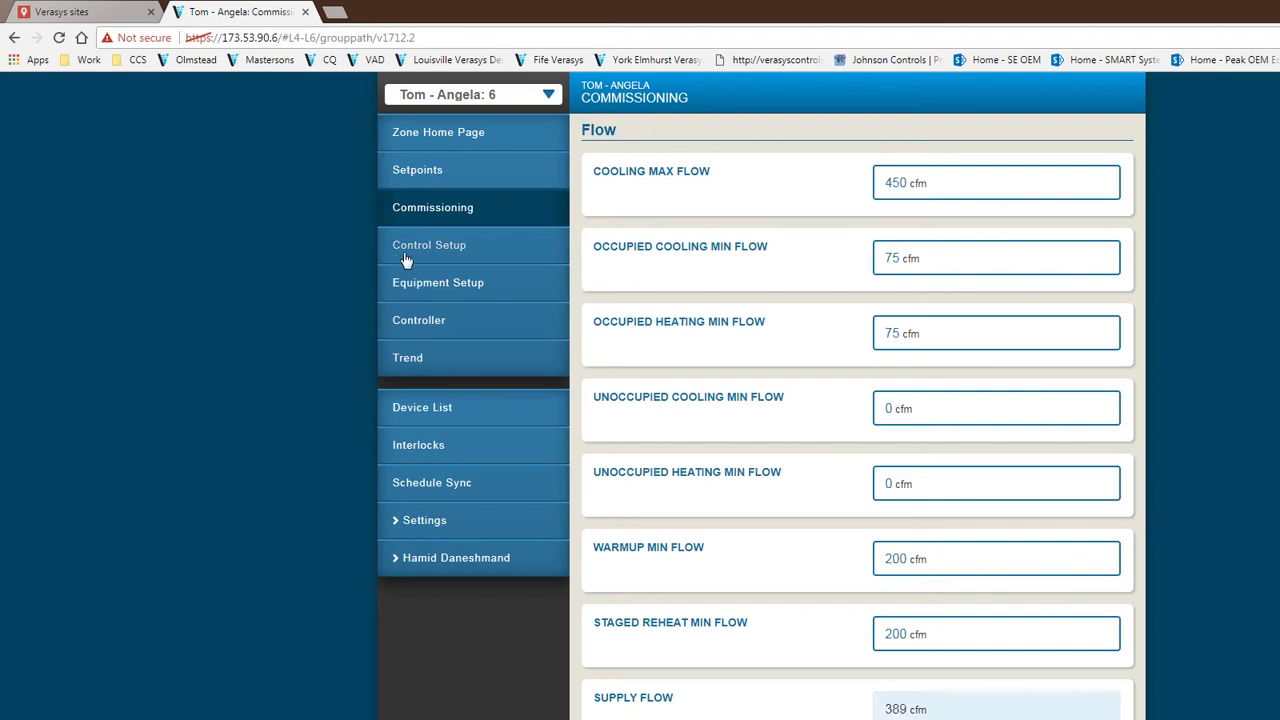
left_click(464, 258)
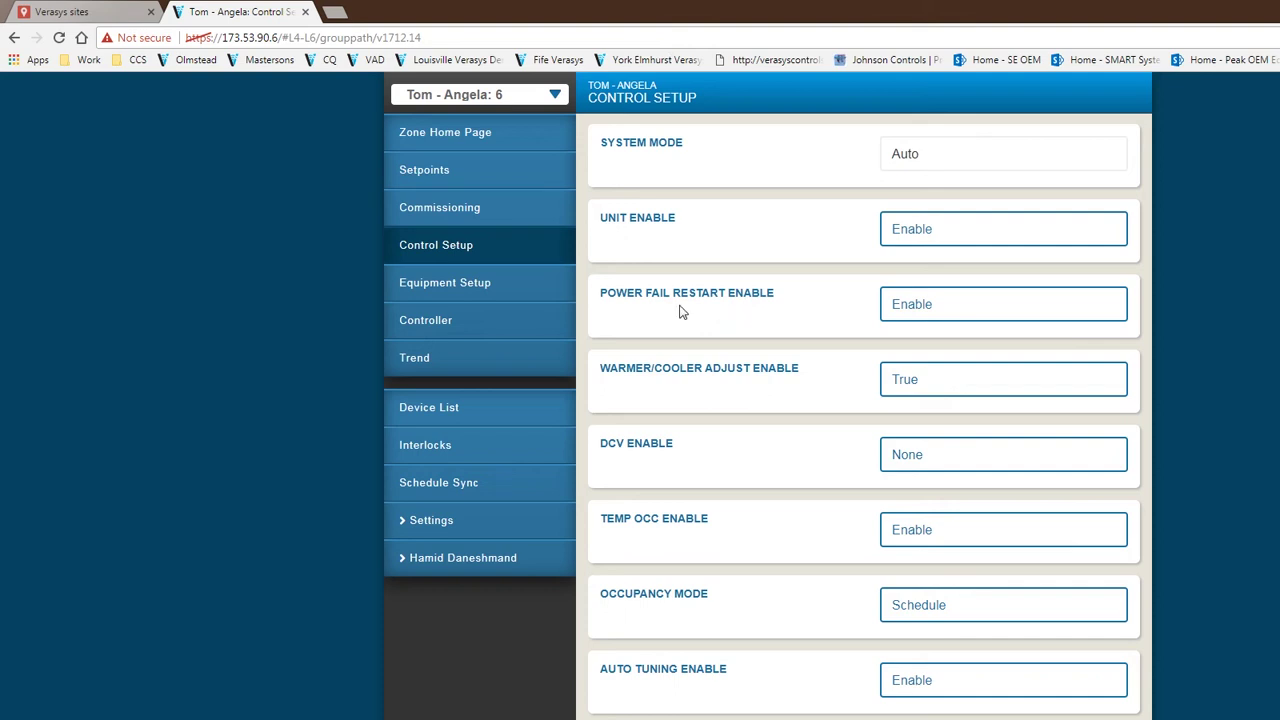
In the zone's equipment setup, check the allowed ranges for Actuator Stroke Time and Number of Heating Stages Installed without changing them
left_click(478, 292)
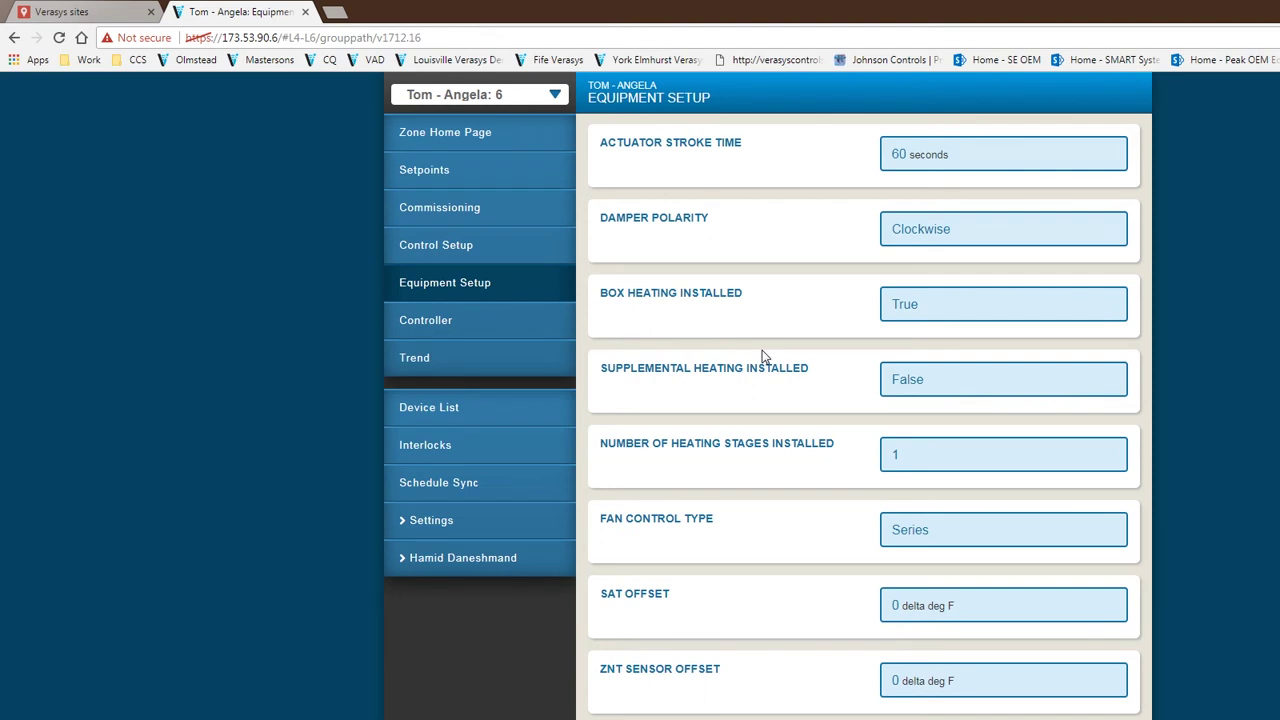
left_click(930, 163)
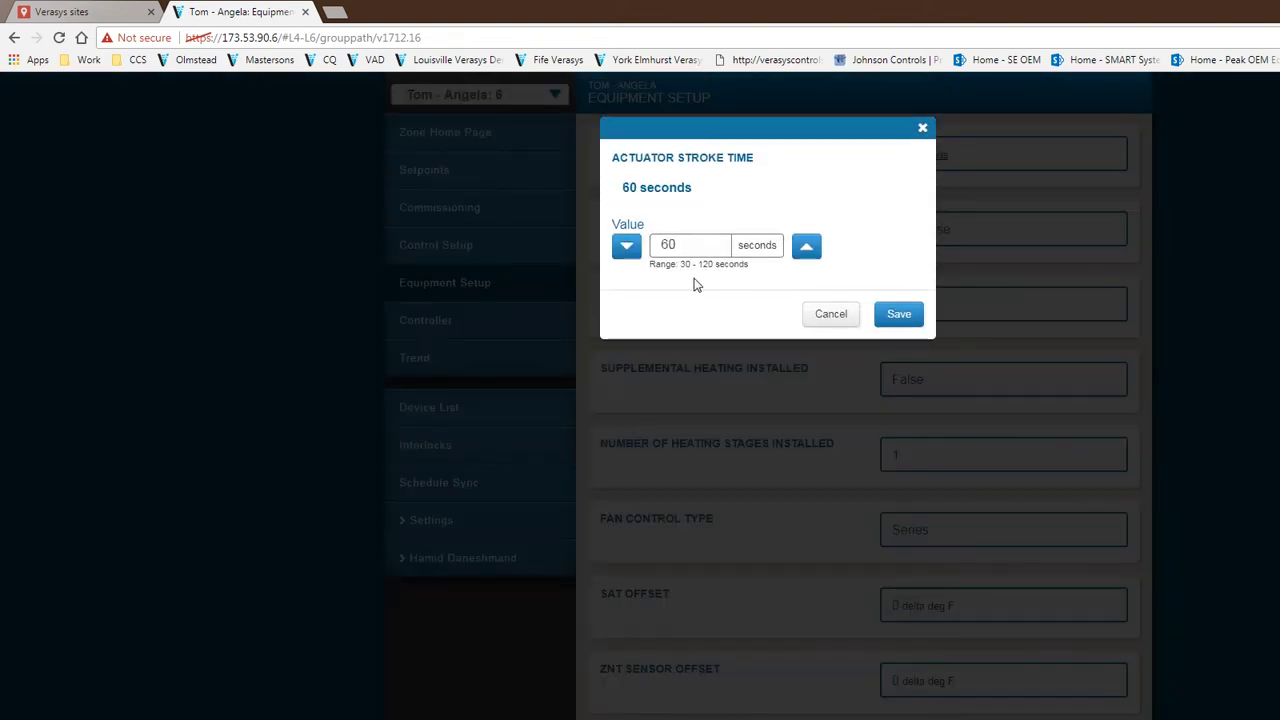
left_click(830, 316)
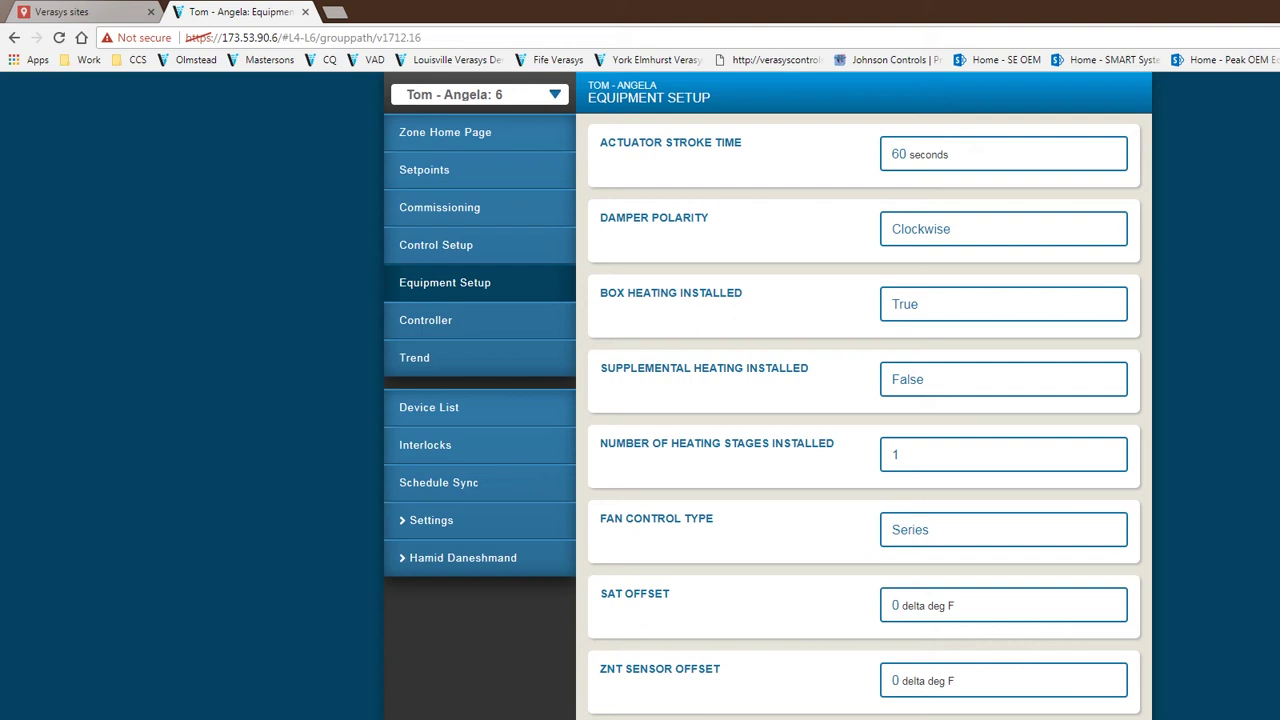
left_click(944, 455)
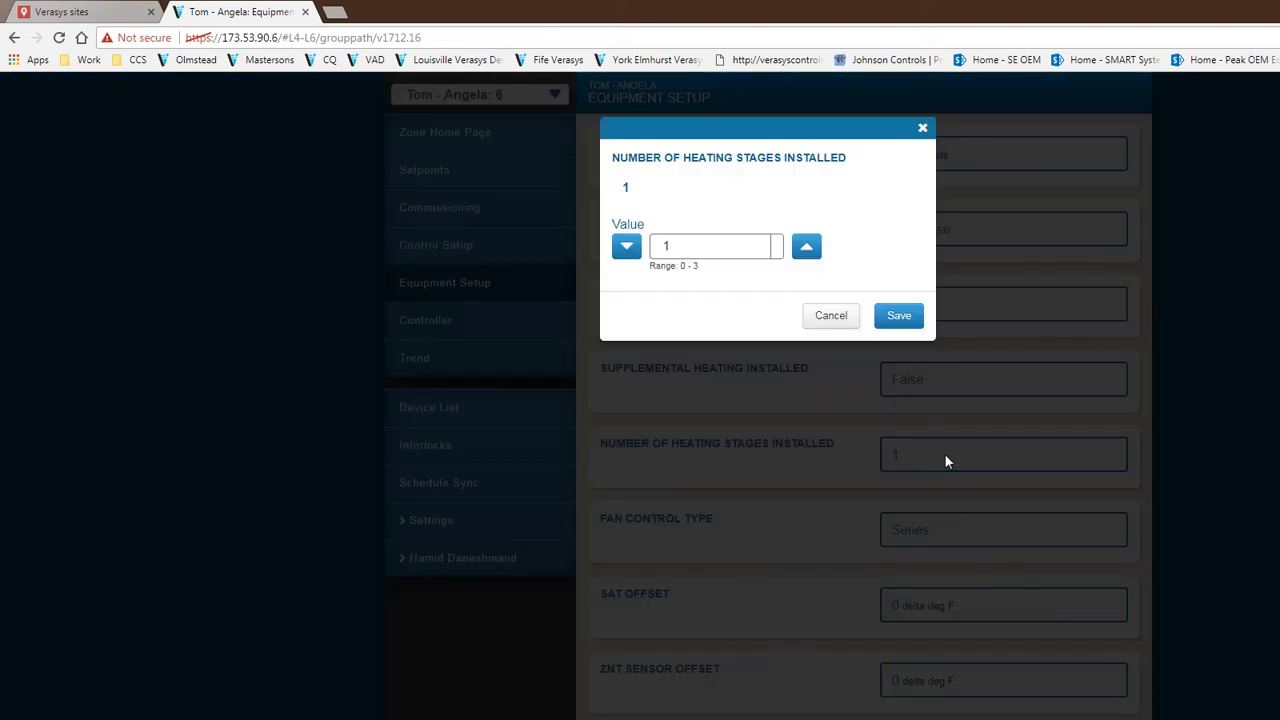
left_click(820, 315)
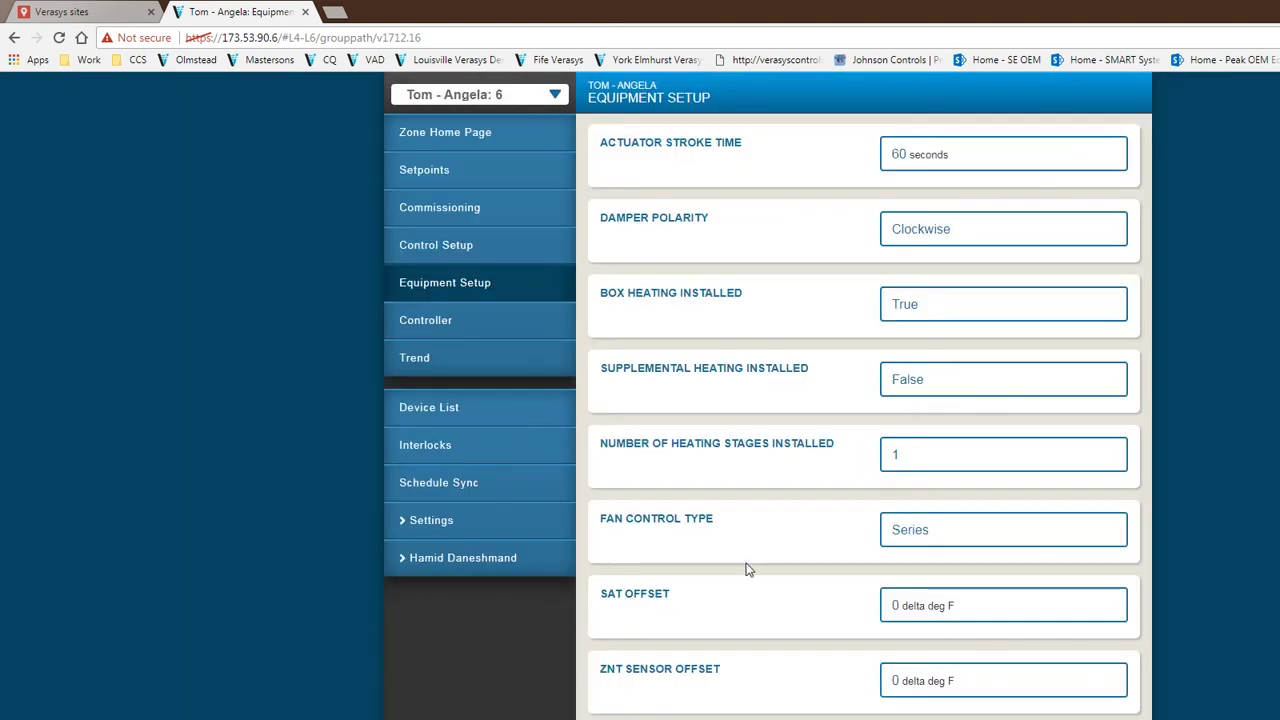
Check the available Fan Control Type options without changing the setting, and view the zone's controller information
left_click(976, 534)
left_click(721, 245)
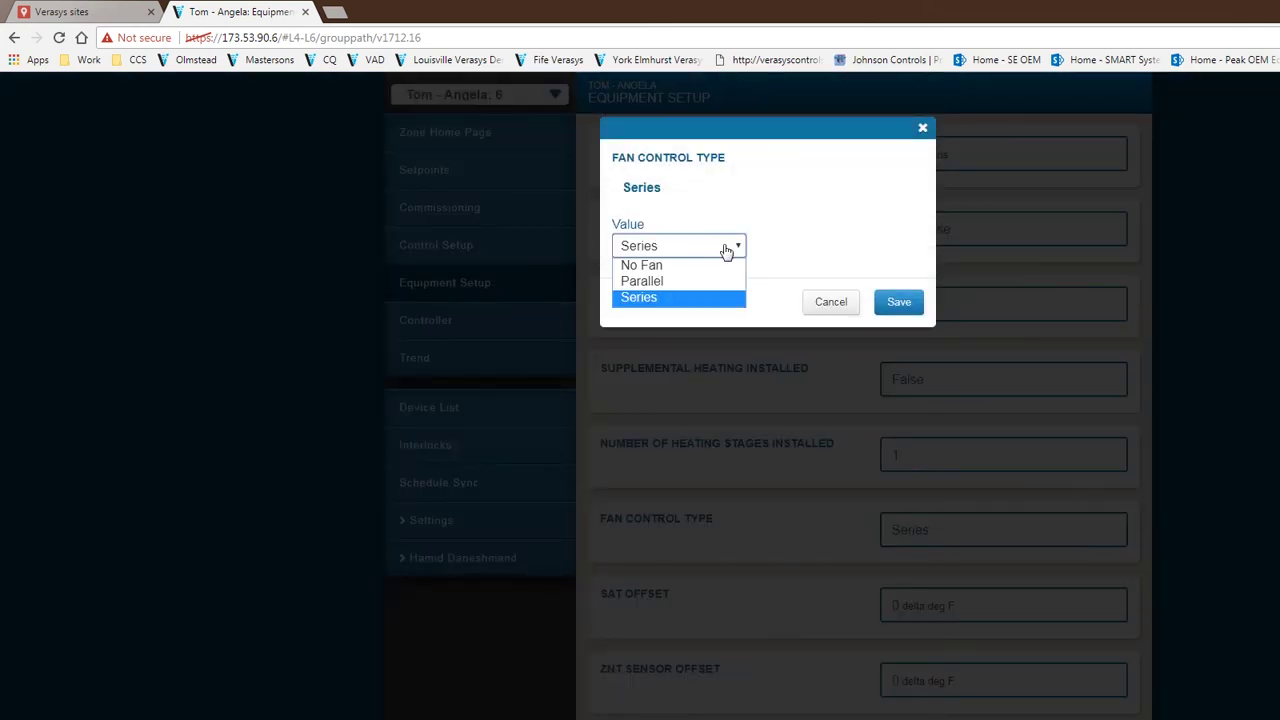
left_click(722, 255)
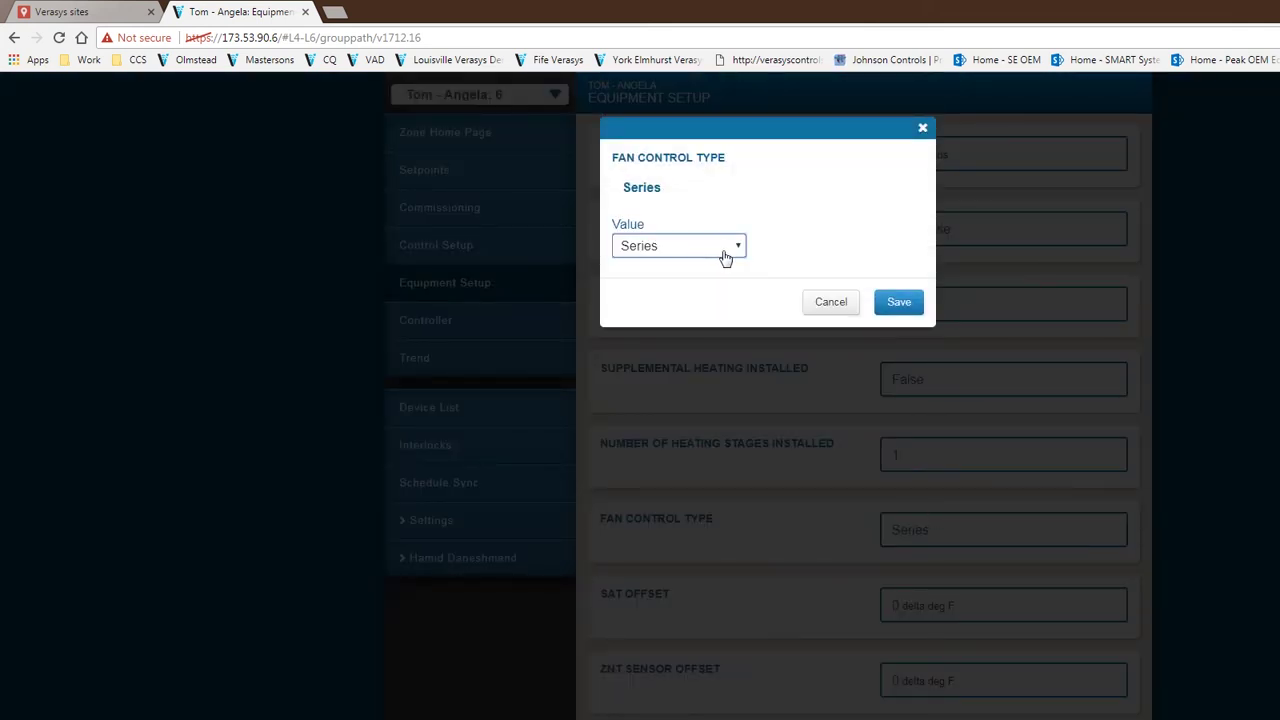
left_click(819, 303)
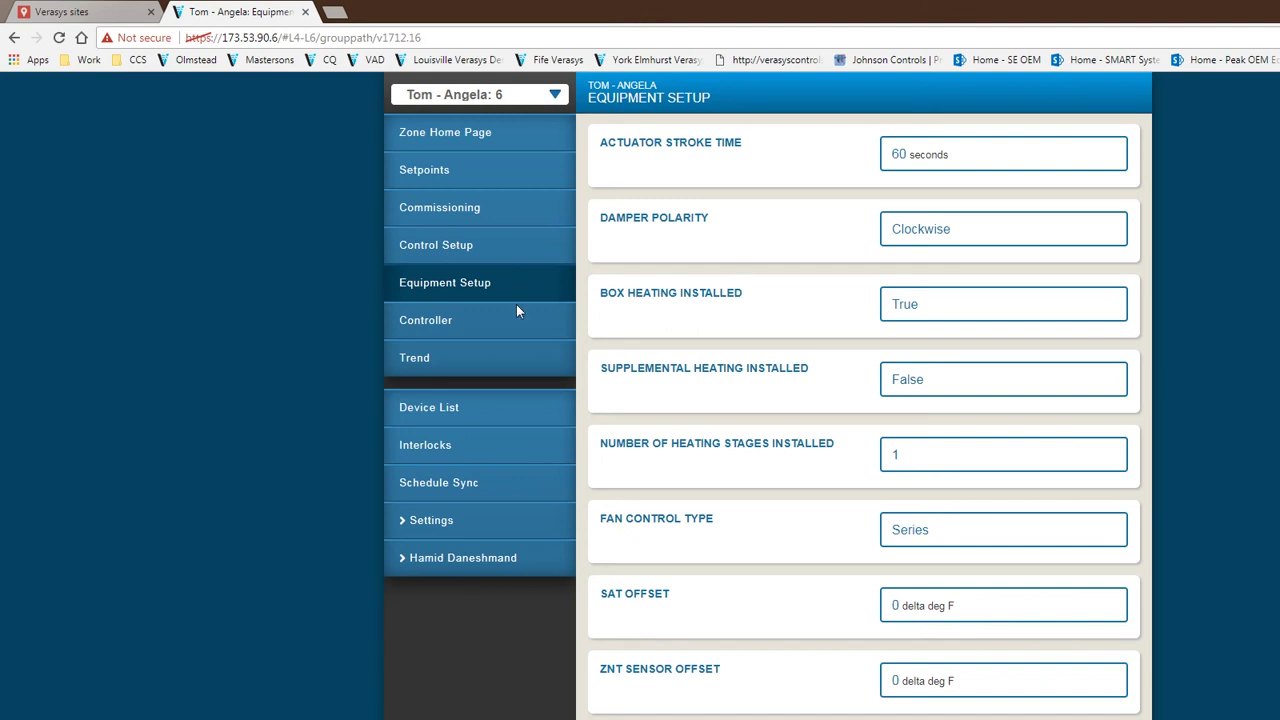
left_click(498, 334)
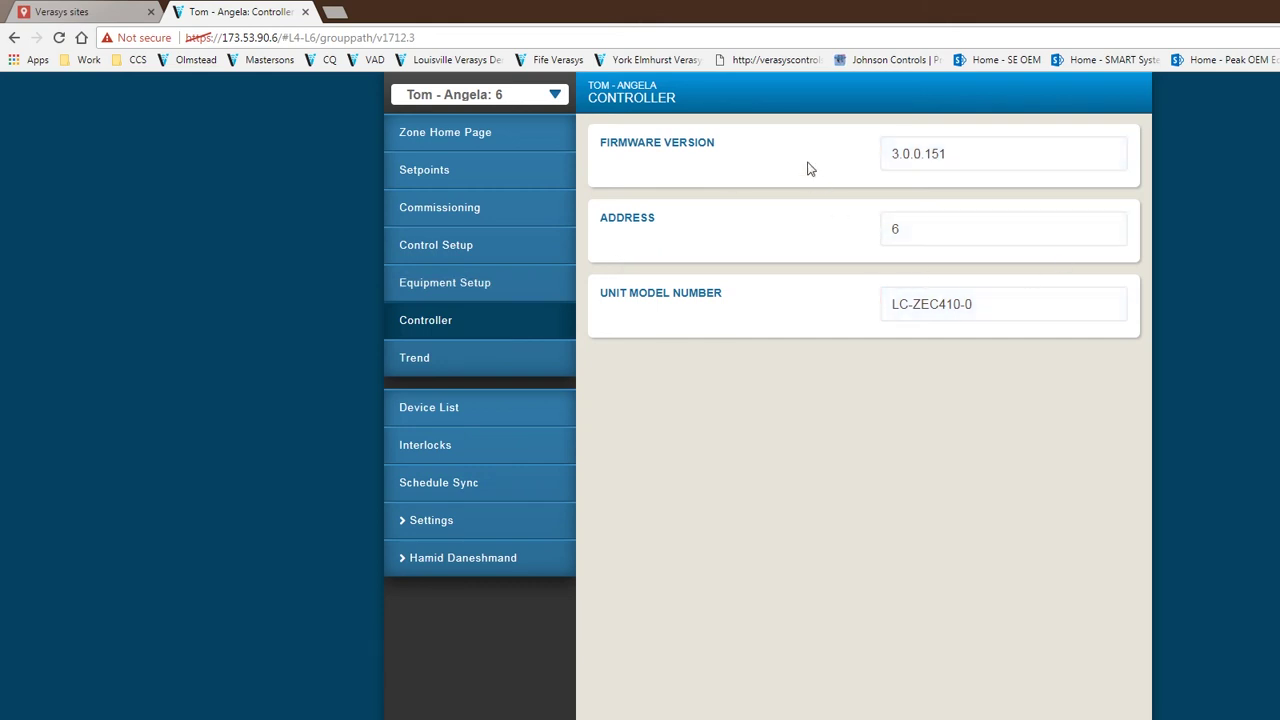
View the zone temperature trend, zoom in on the 7/17/2017 readings from about 2:00 AM, and return to the device list
left_click(498, 364)
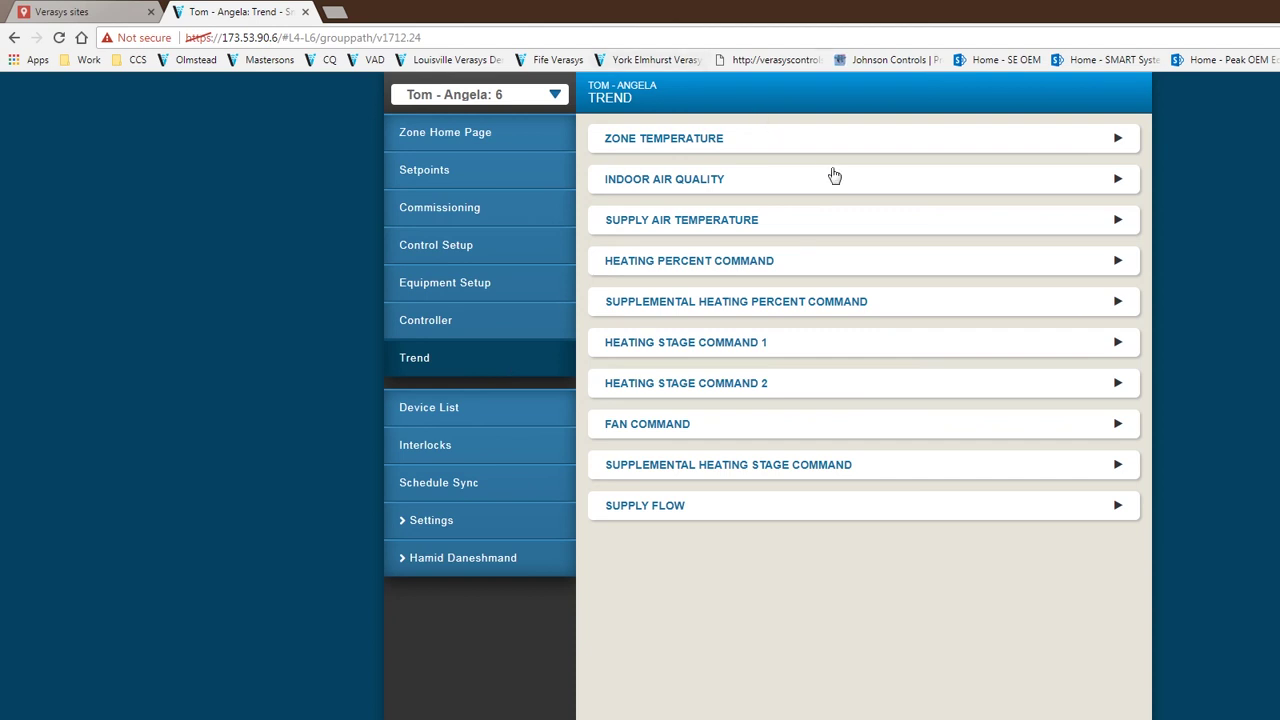
left_click(693, 143)
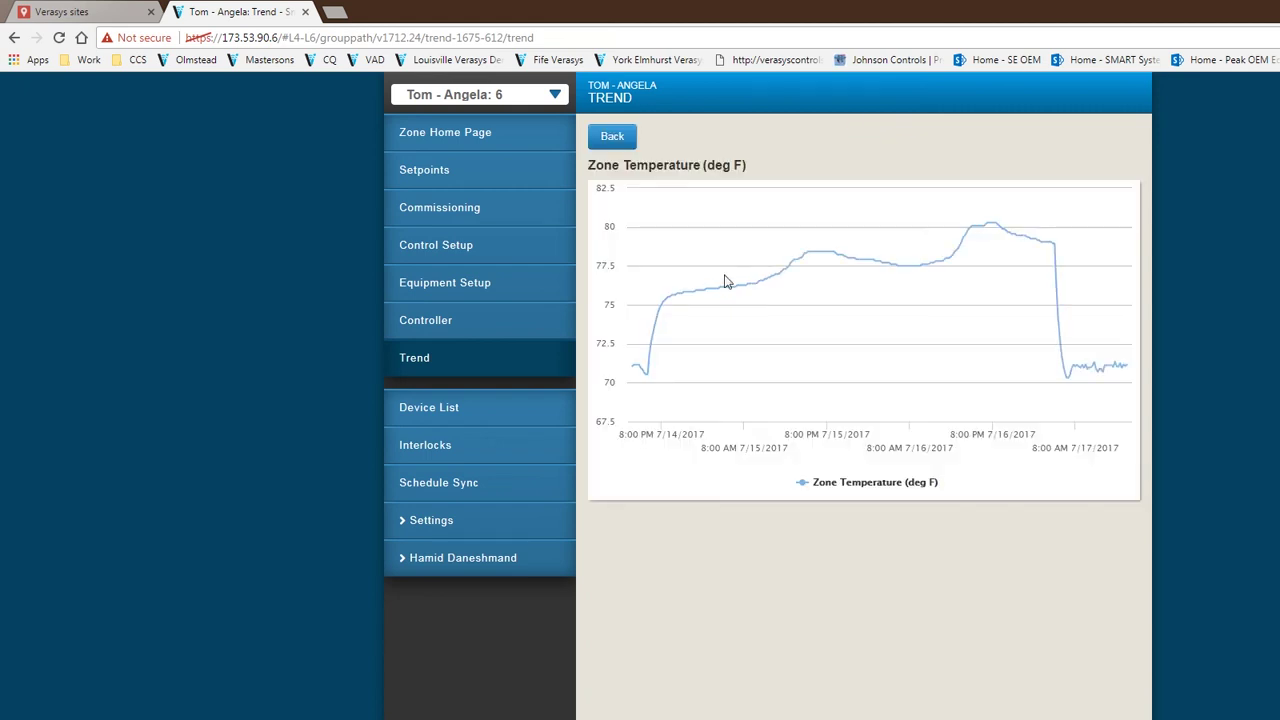
mouse_move(1100, 363)
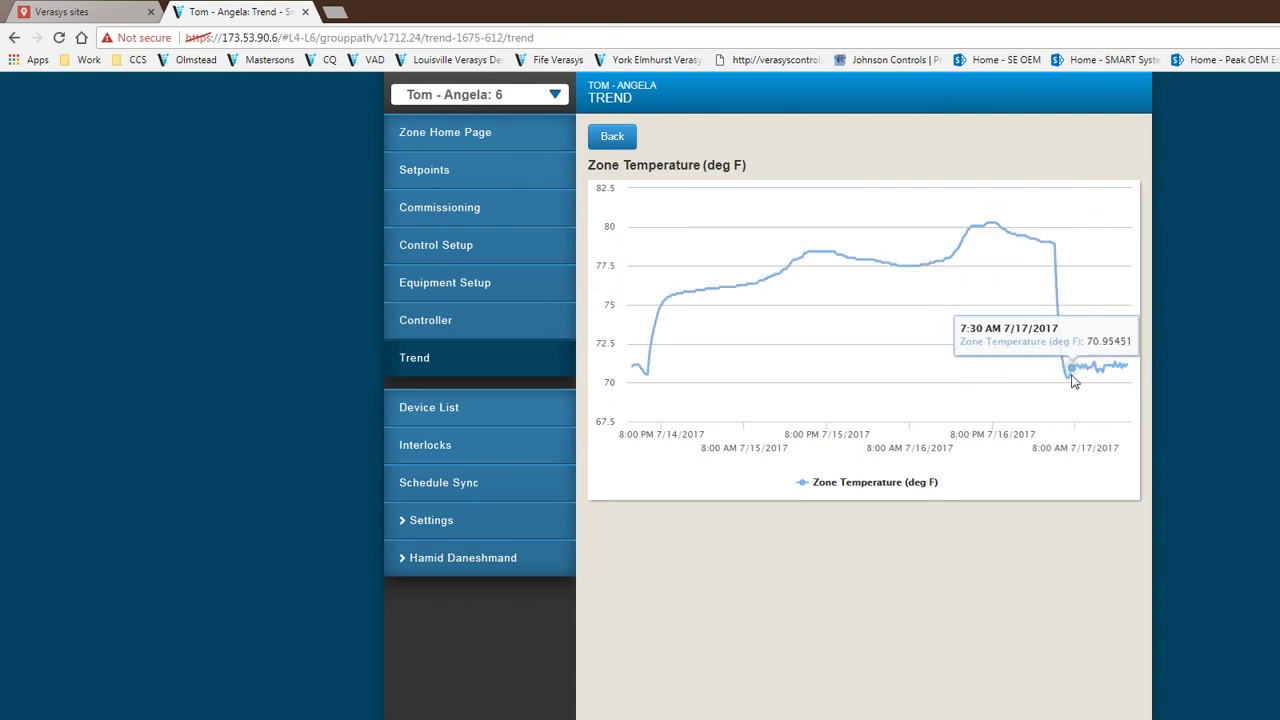
left_click_drag(1033, 250, 1130, 384)
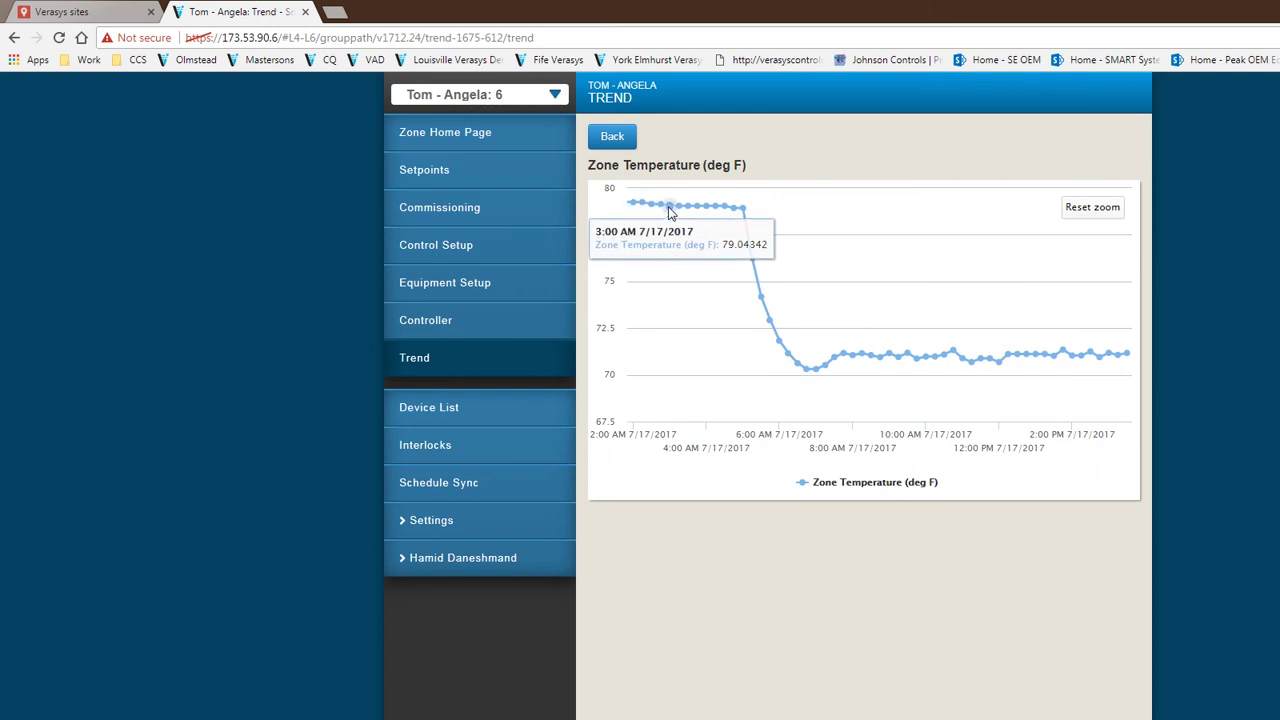
right_click(1134, 365)
left_click(606, 136)
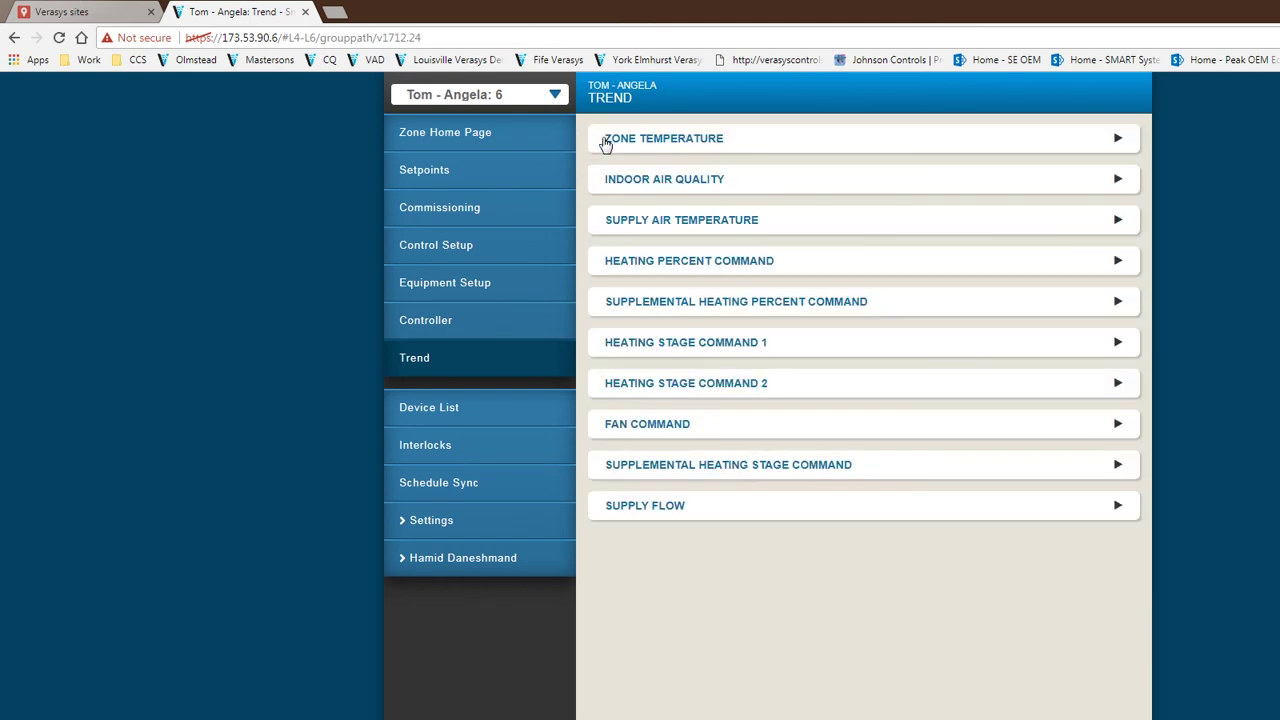
left_click(465, 411)
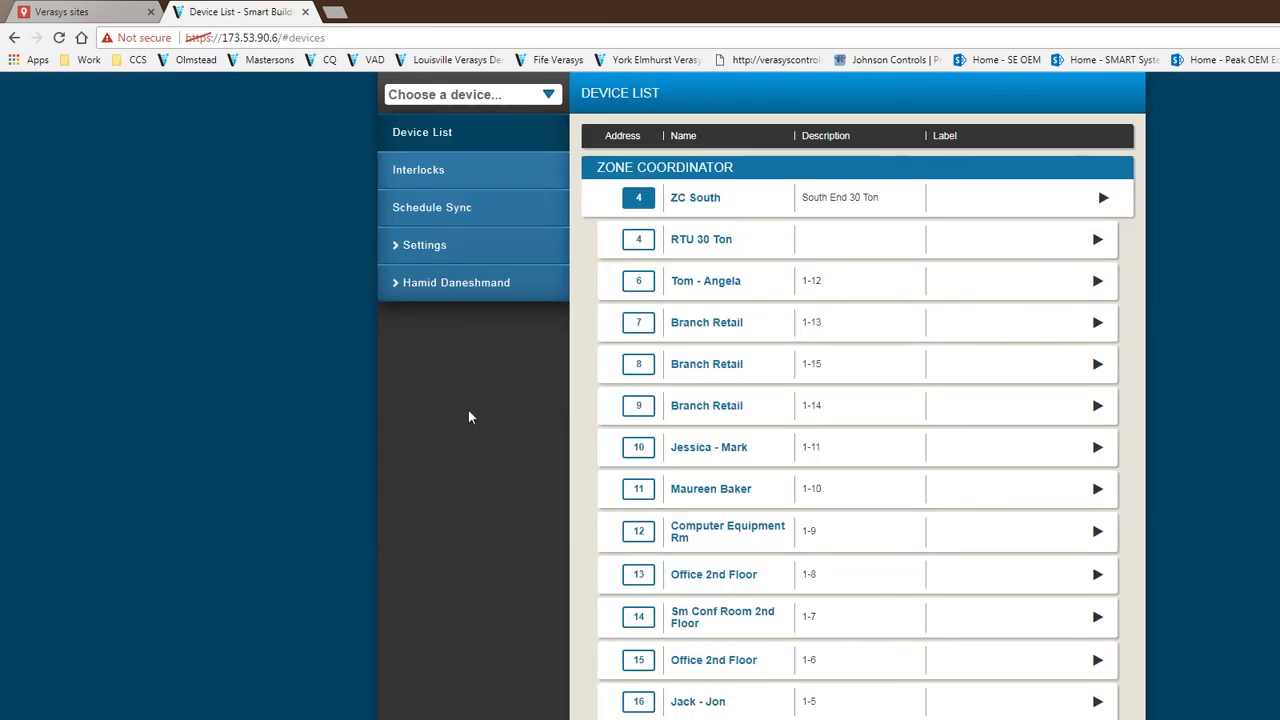